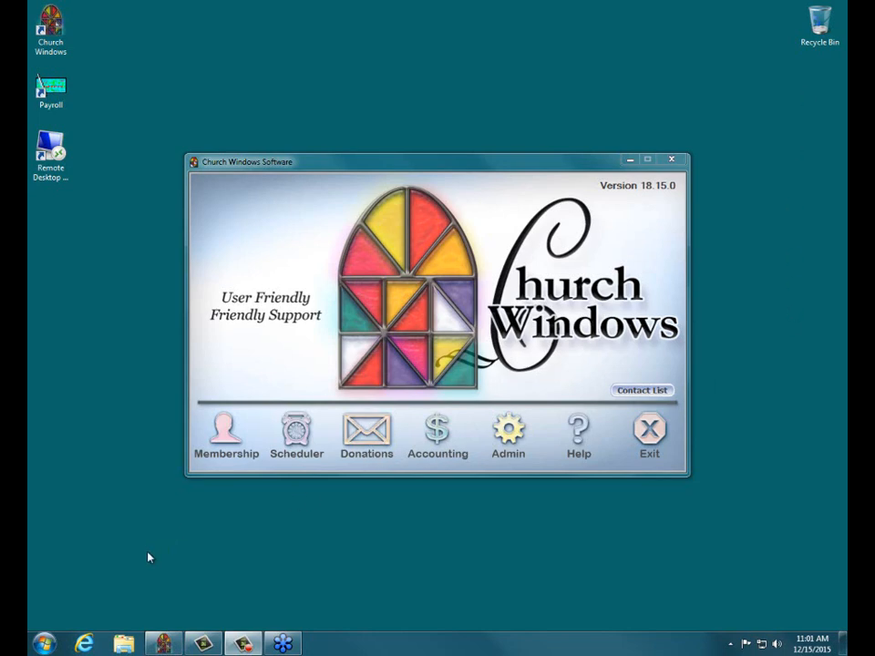
# Switch to Internet Explorer, close the Google page, open New Year Prep & Help on the Church Windows site and review its end-of-year documents and movies
pyautogui.click(88, 642)
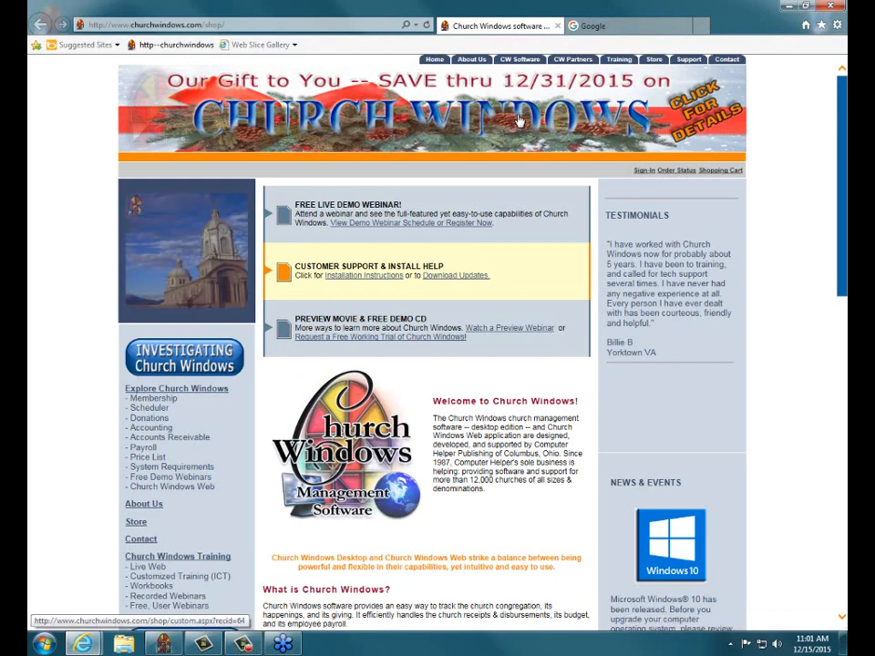
pyautogui.click(686, 25)
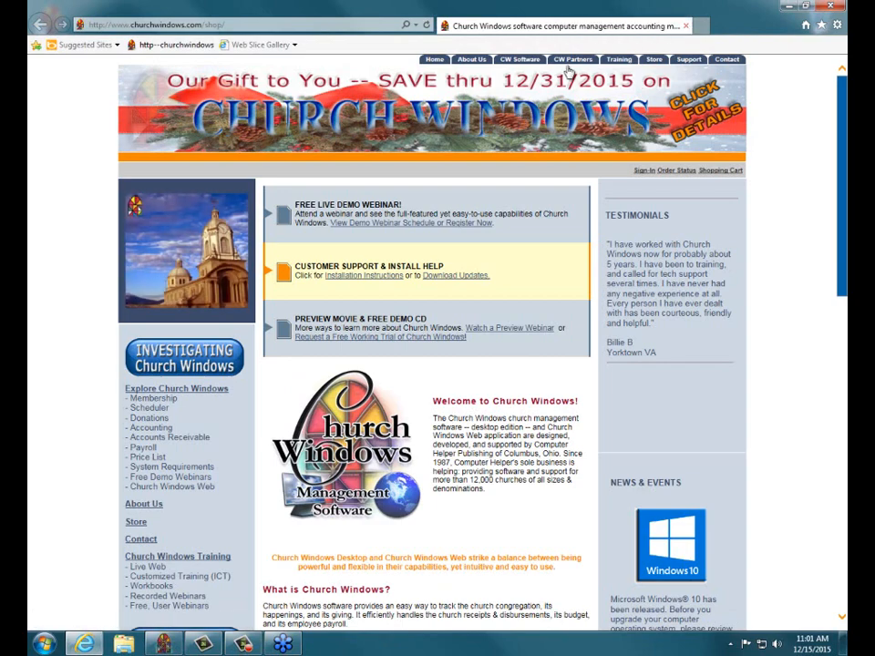
pyautogui.scroll(-5, 457, 141)
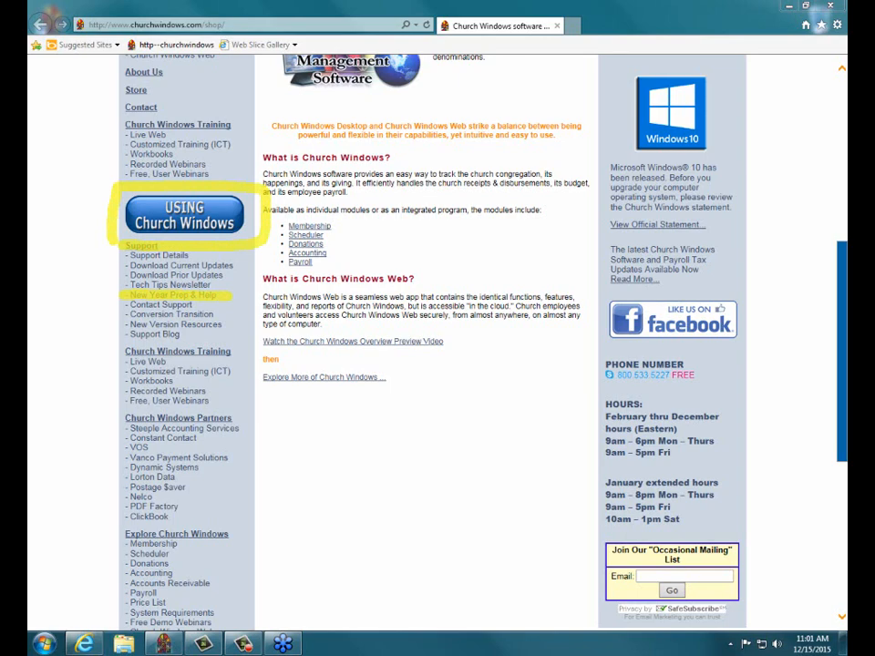
pyautogui.click(172, 297)
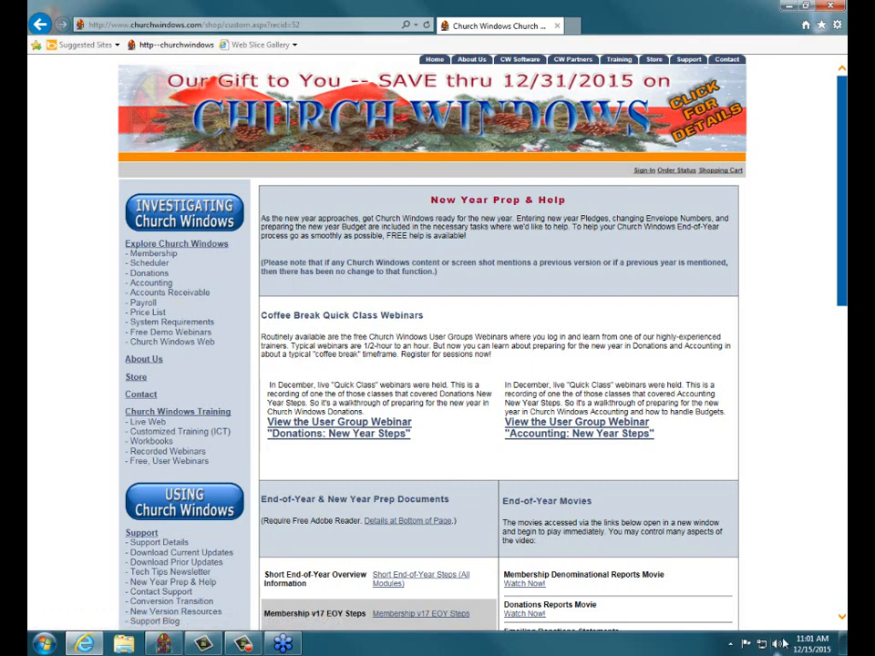
pyautogui.scroll(-5, 838, 618)
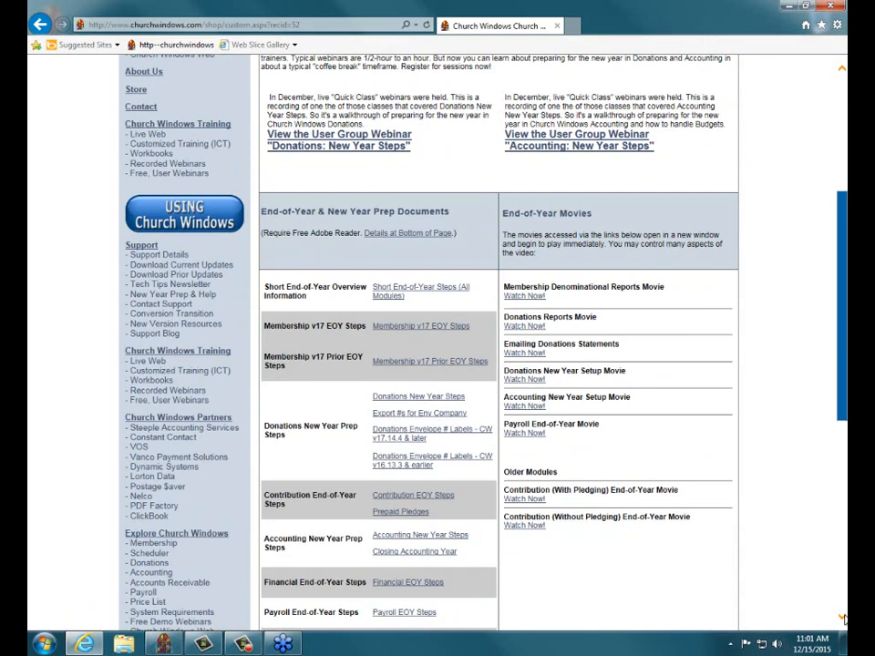
pyautogui.scroll(-1, 842, 619)
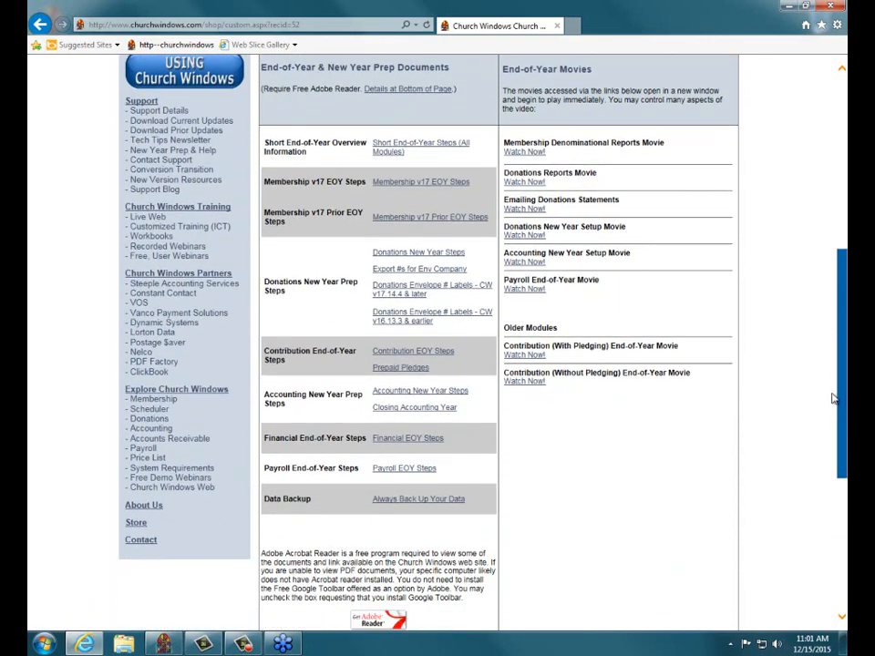
pyautogui.scroll(1, 840, 390)
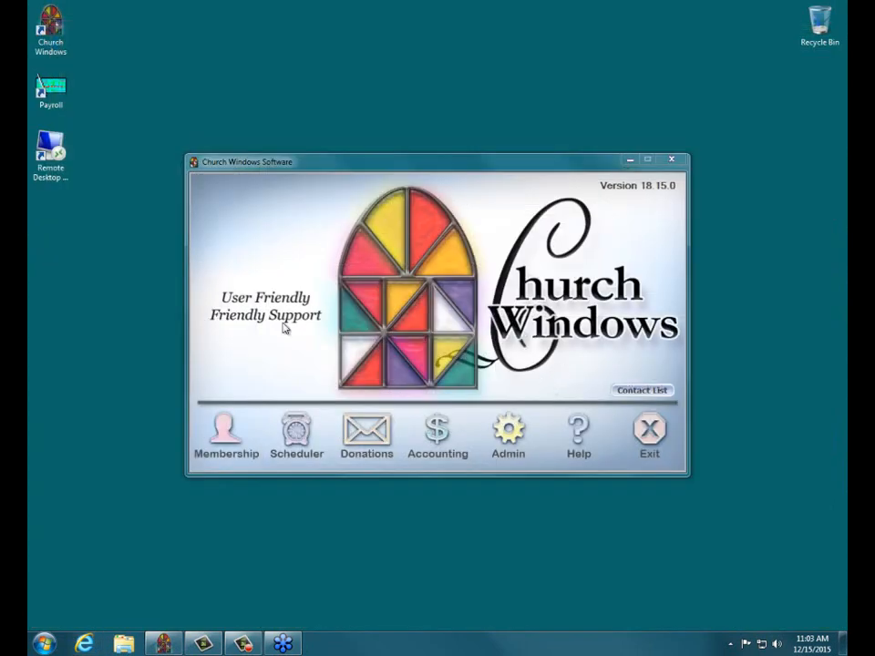
pyautogui.click(438, 430)
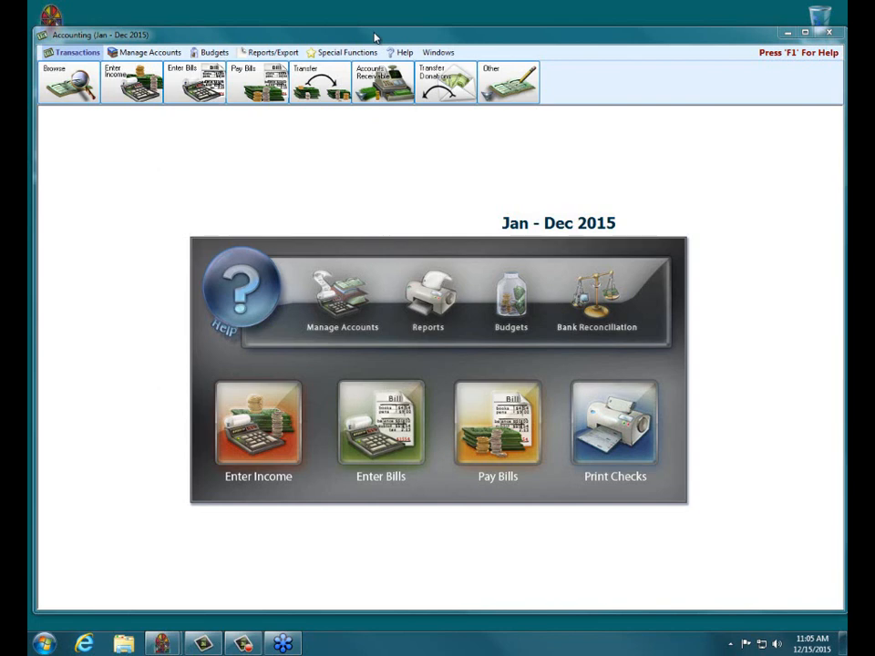
pyautogui.click(829, 34)
pyautogui.click(500, 354)
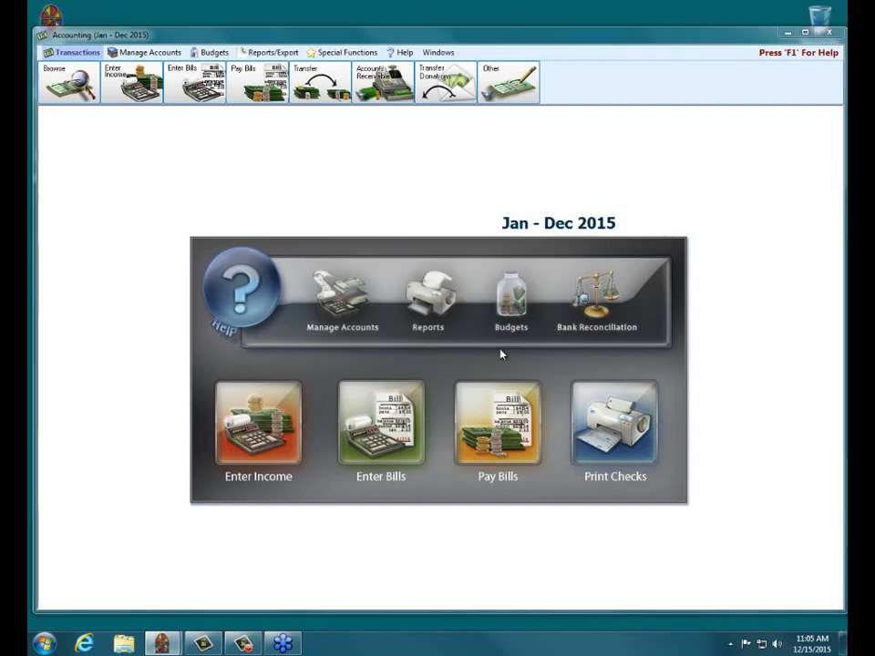
# Review the data backup options for Membership, Scheduler, Donations, Accounting and the available destination folders, without starting a backup
pyautogui.click(507, 431)
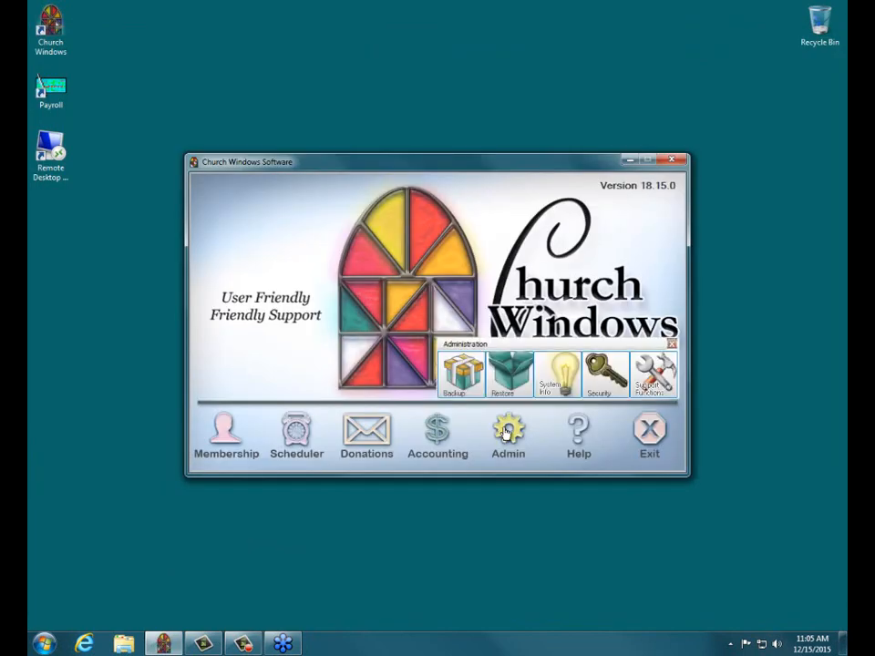
pyautogui.click(462, 375)
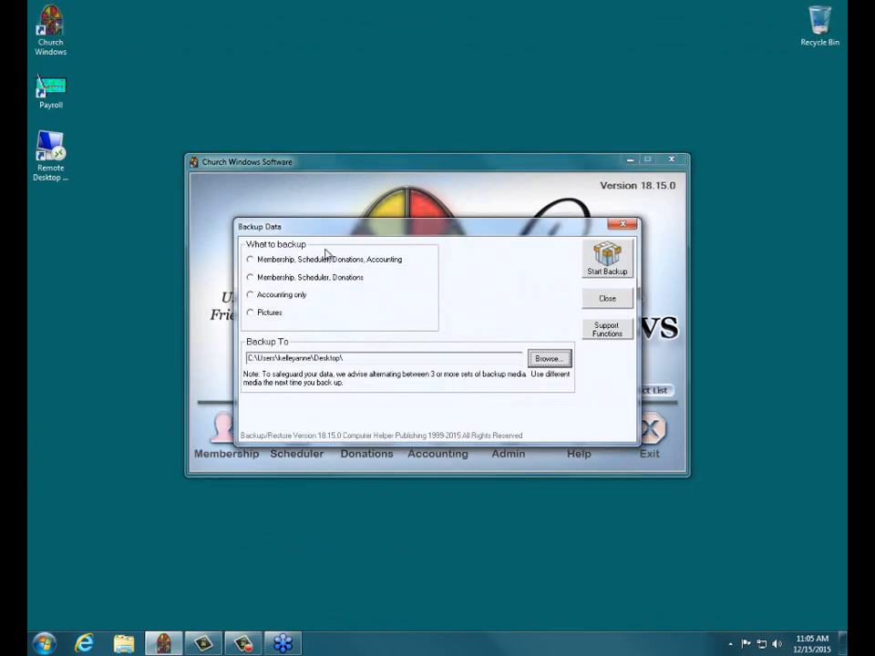
pyautogui.click(250, 258)
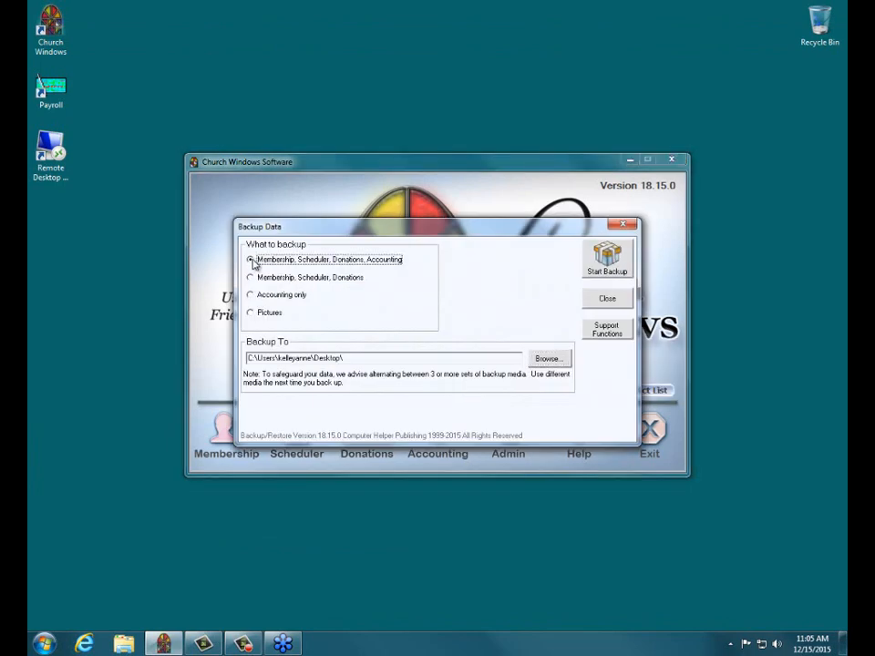
pyautogui.click(544, 359)
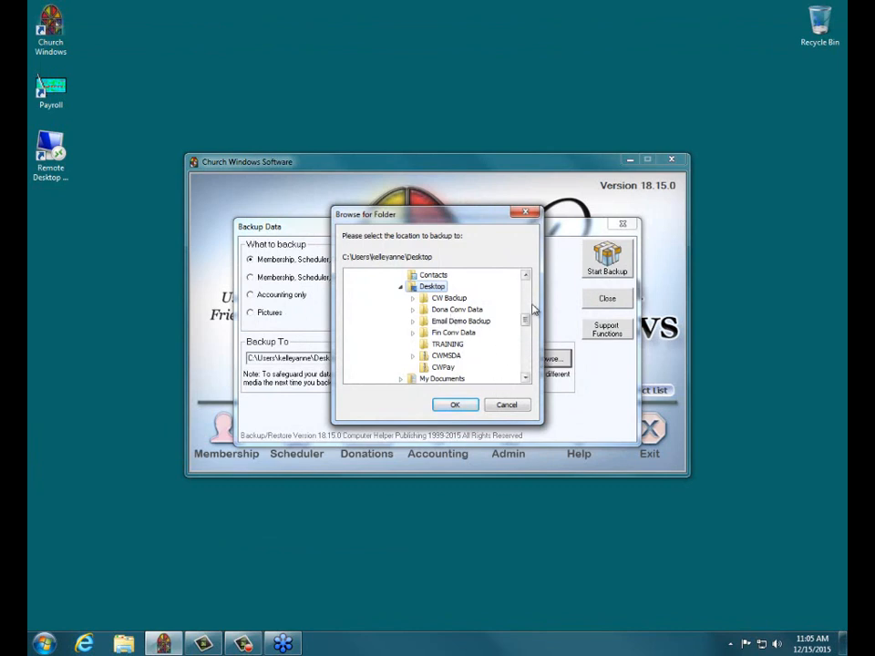
pyautogui.scroll(3, 528, 300)
pyautogui.scroll(3, 527, 295)
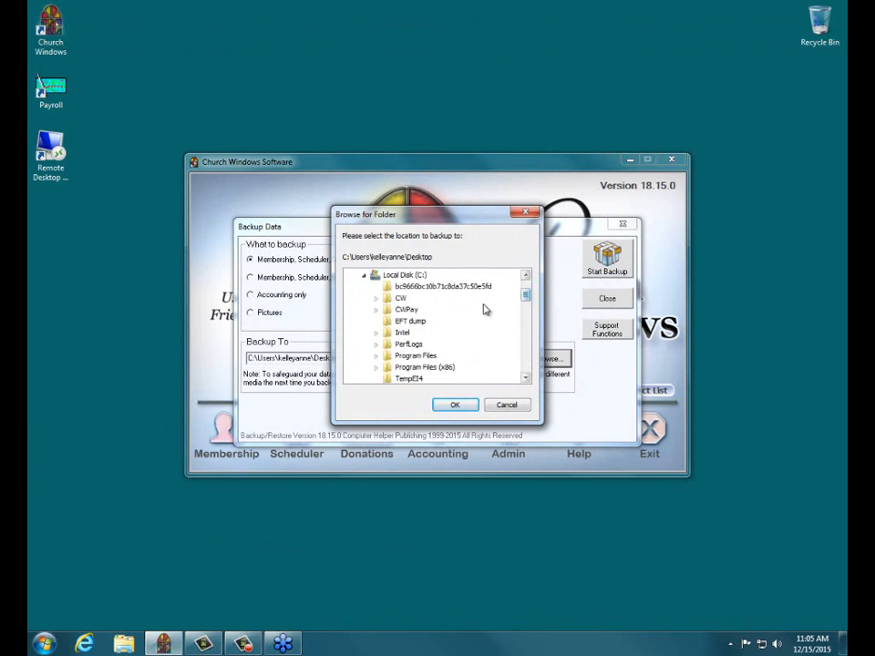
pyautogui.click(507, 404)
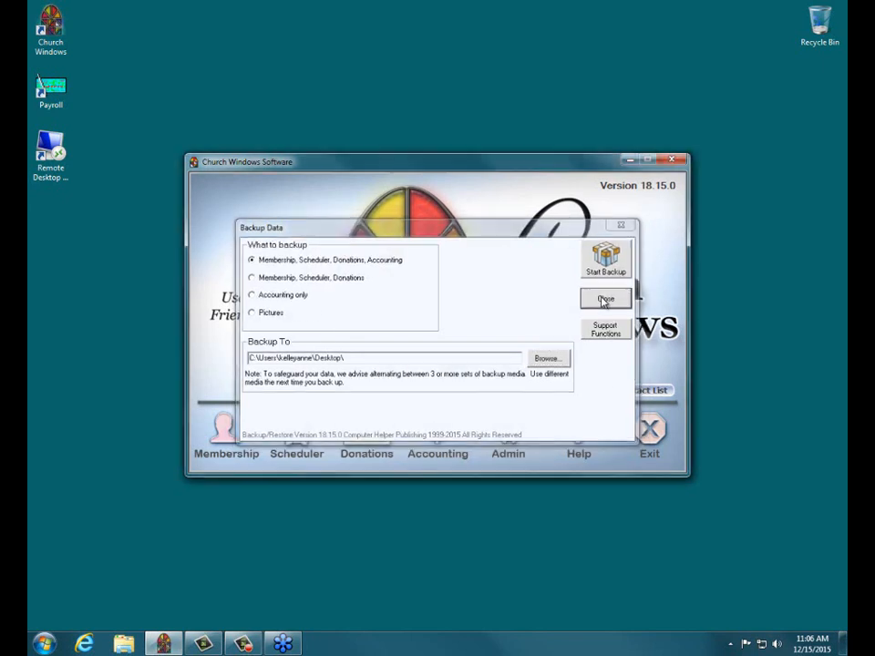
pyautogui.click(604, 301)
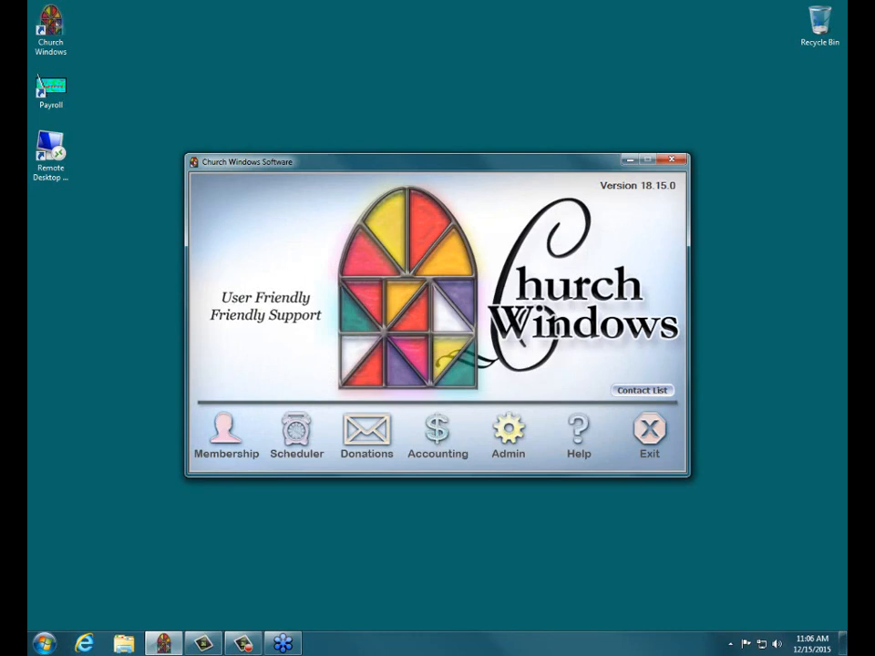
# In Accounting, set up the next accounting year, January - December 2016, copying the chart of accounts and budgets from 2015
pyautogui.click(445, 444)
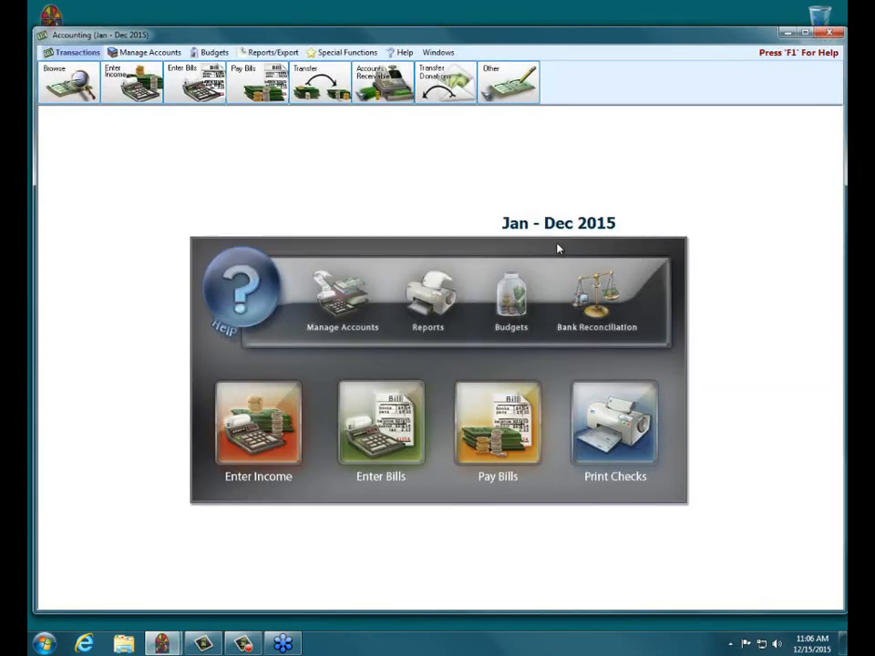
pyautogui.click(366, 54)
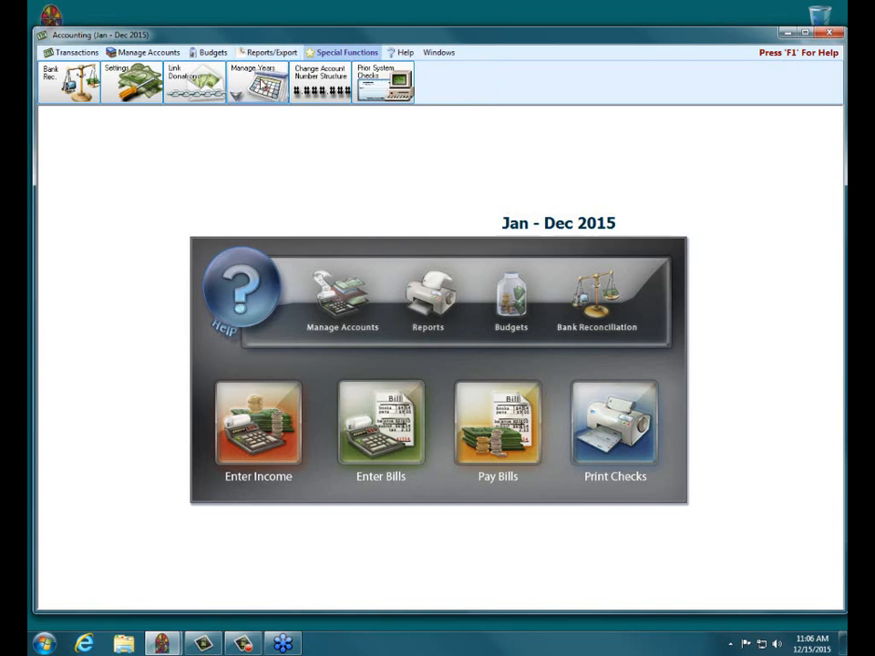
pyautogui.click(257, 82)
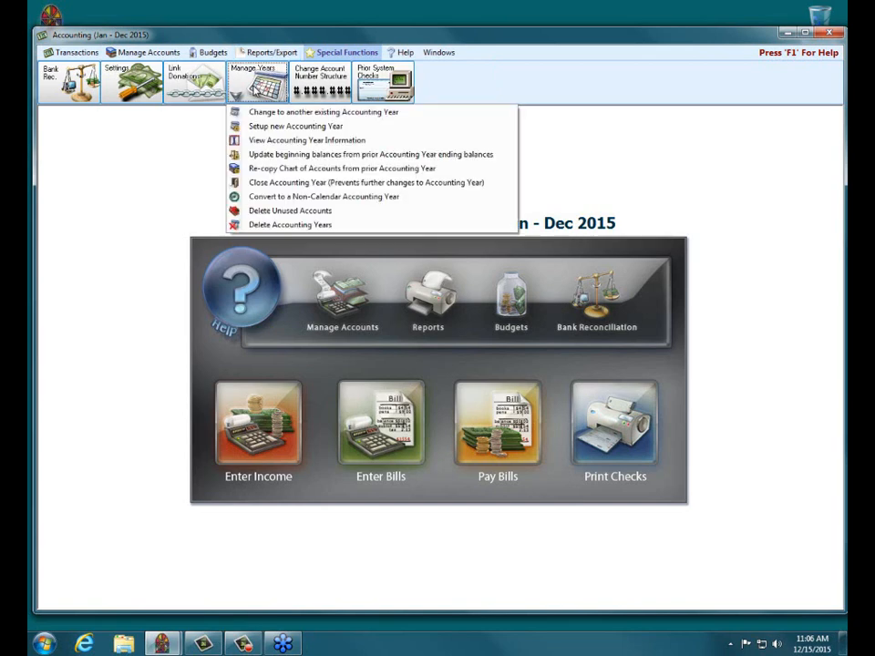
pyautogui.click(265, 128)
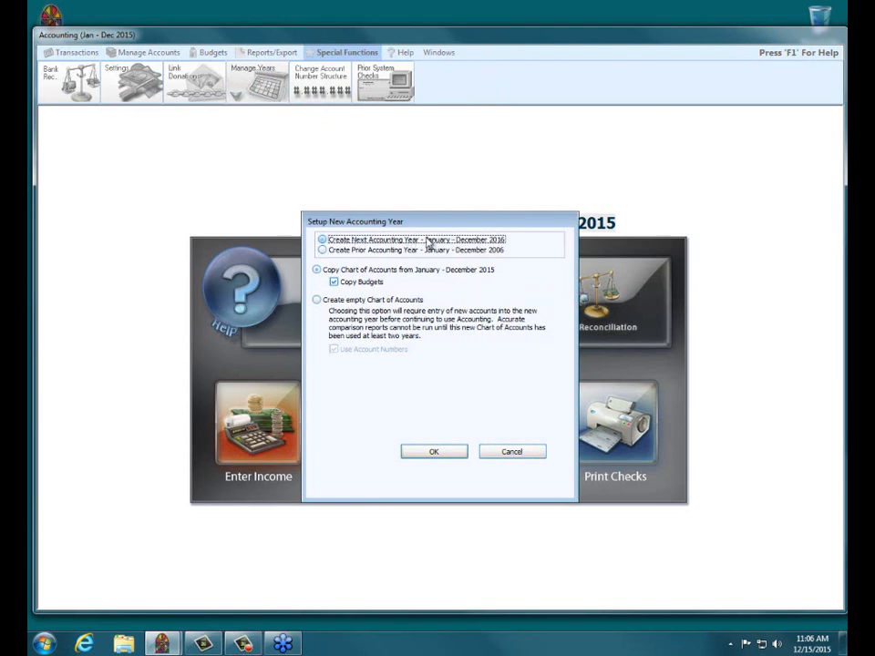
pyautogui.click(317, 270)
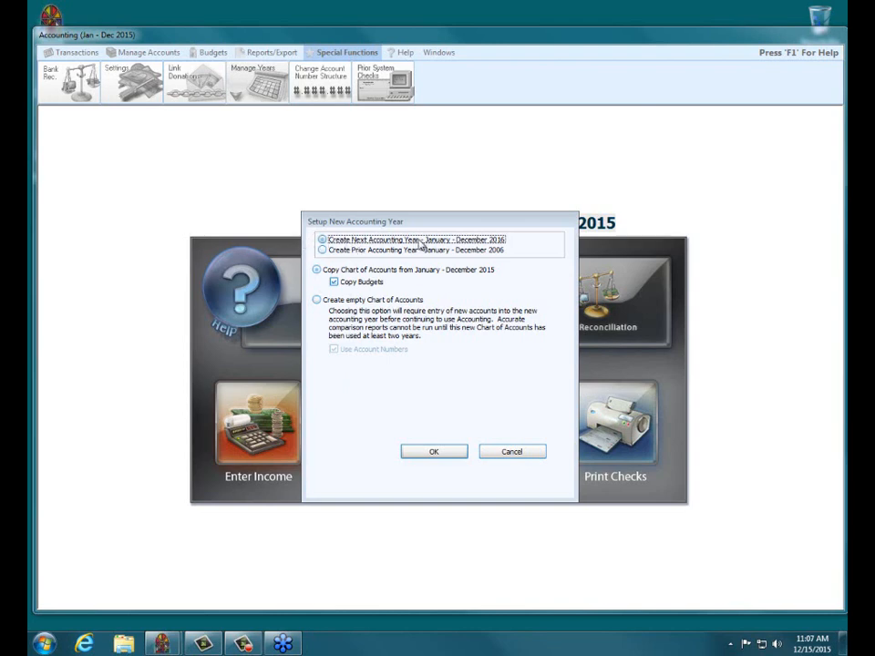
pyautogui.click(434, 451)
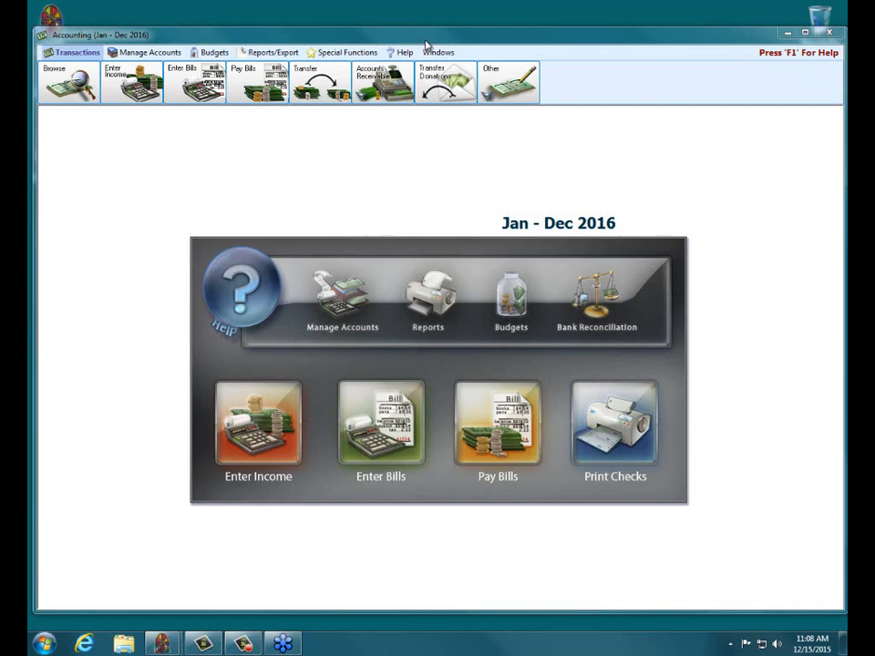
# Update the Jan - Dec 2016 beginning balances from the ending balances of the 2015 accounting year
pyautogui.click(346, 53)
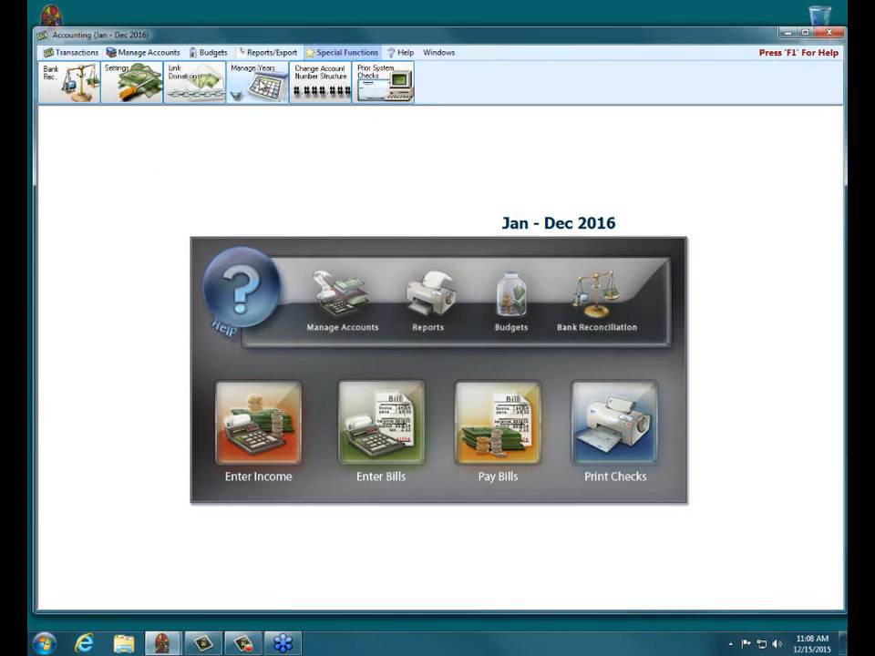
pyautogui.click(238, 89)
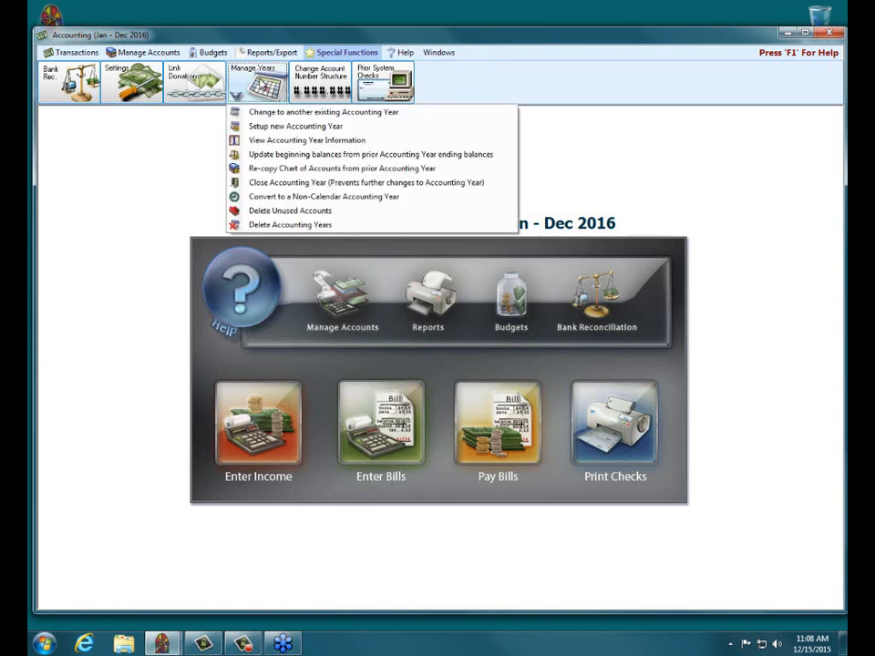
pyautogui.click(284, 157)
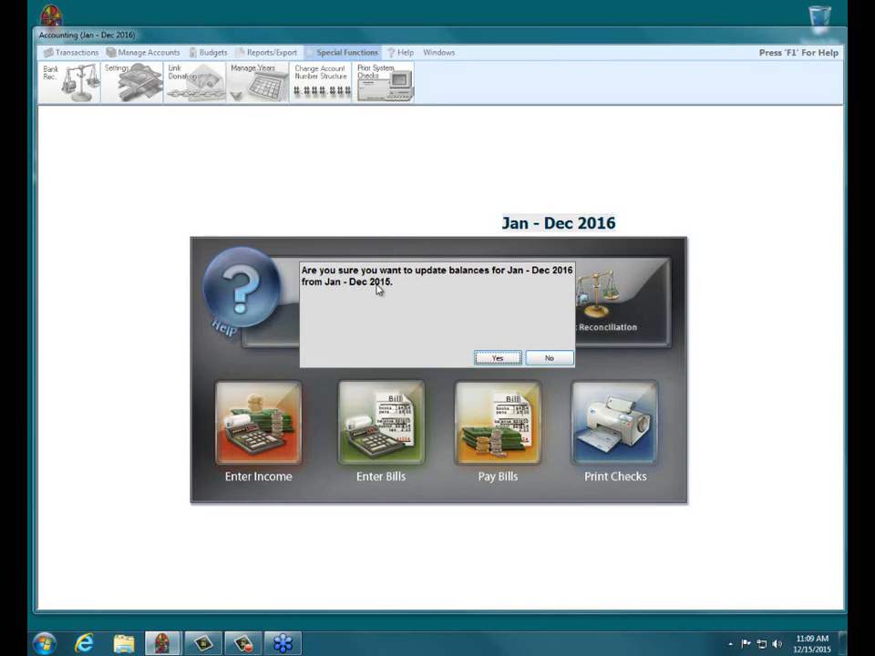
pyautogui.click(497, 357)
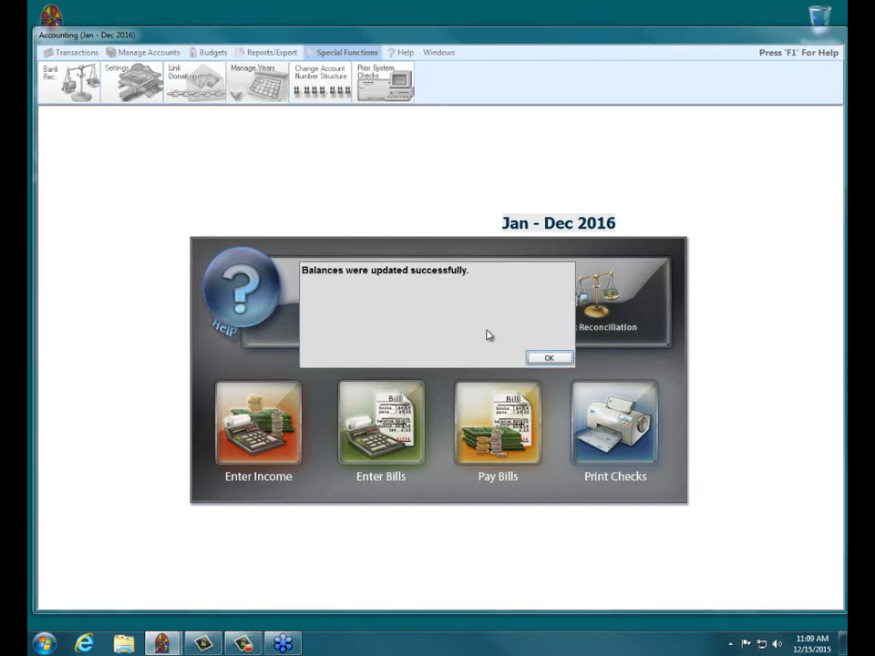
pyautogui.click(547, 358)
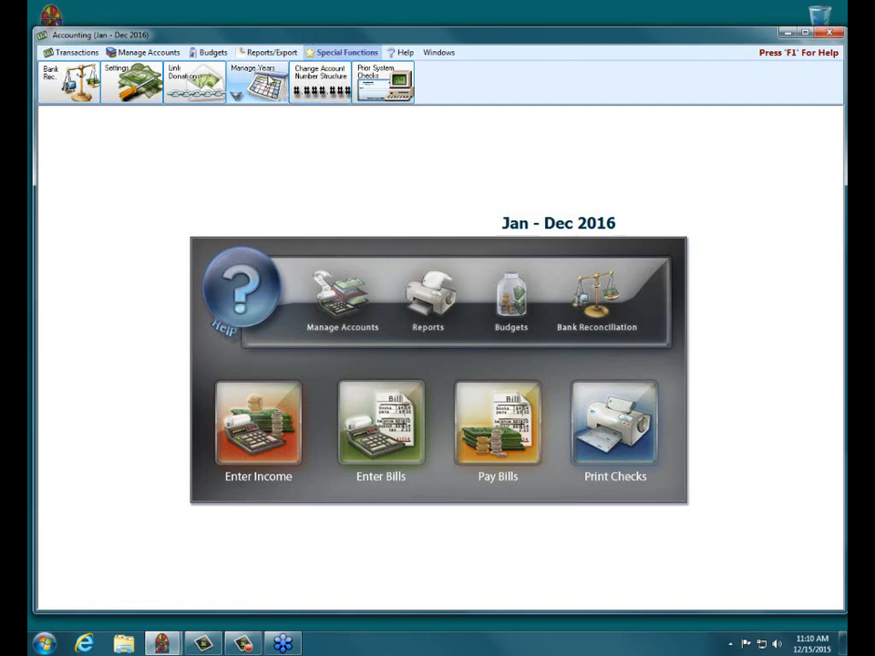
# Change to the existing accounting year 01/01/2015 thru 12/31/2015
pyautogui.click(236, 93)
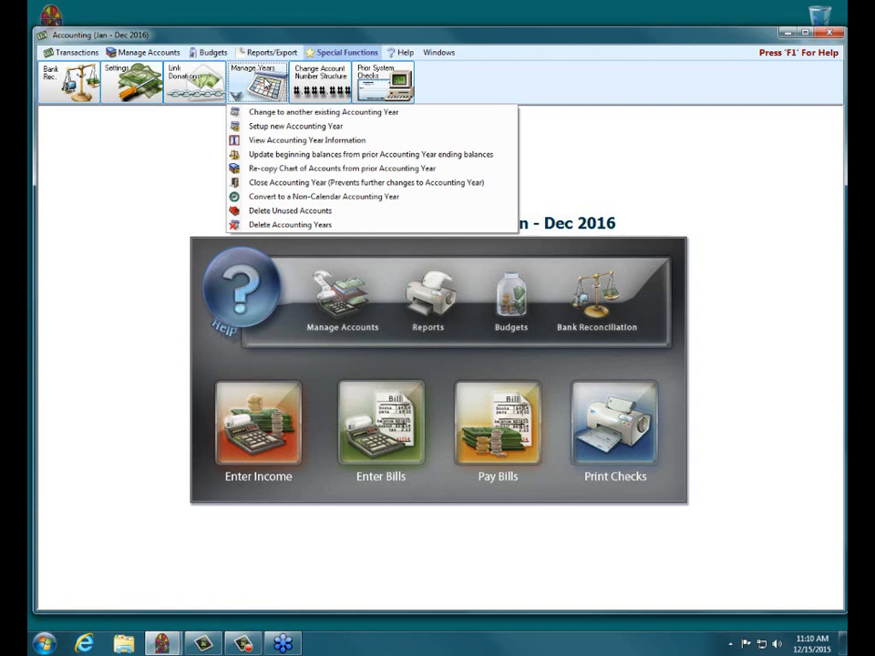
pyautogui.click(279, 113)
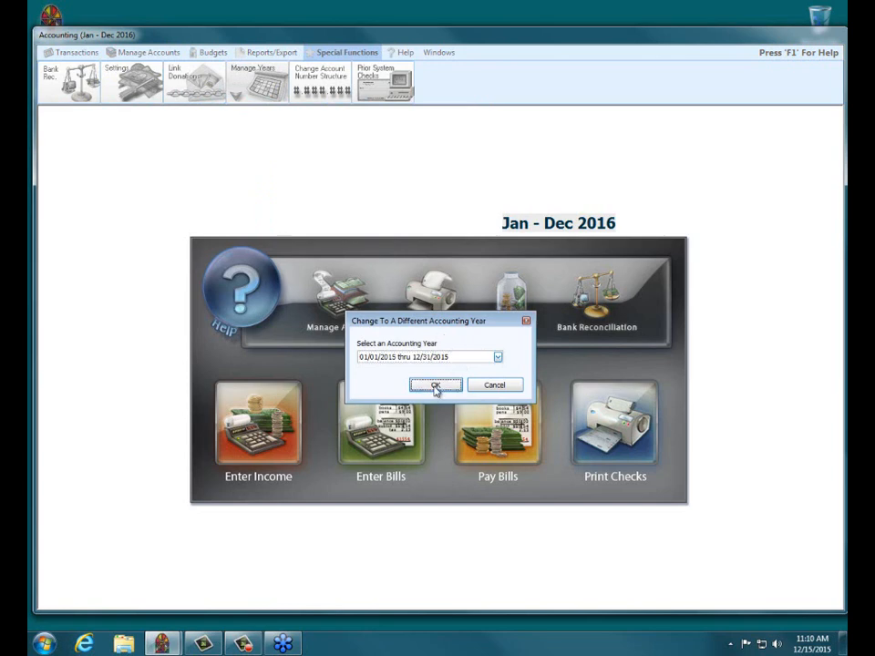
pyautogui.click(436, 386)
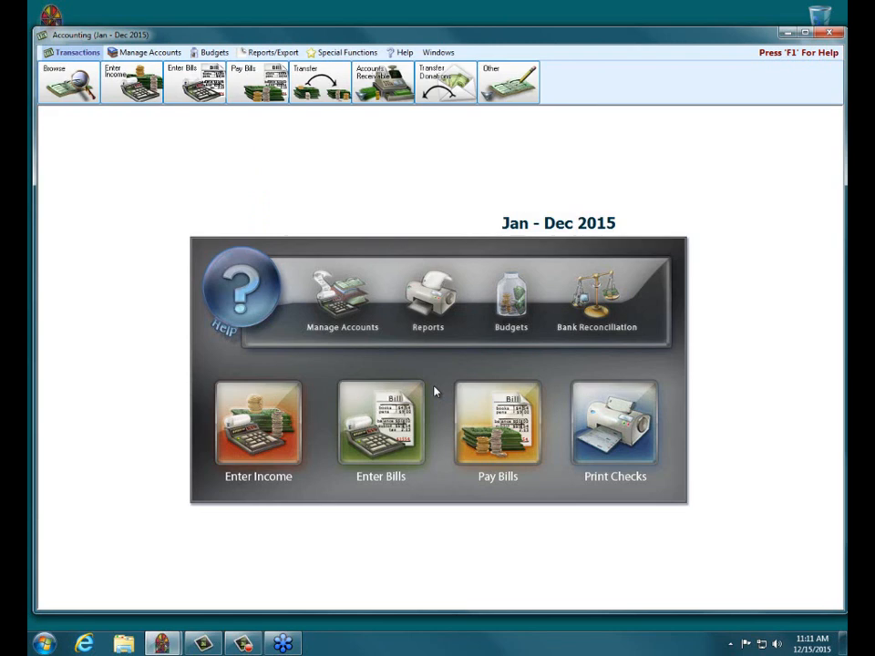
# Change back to the accounting year 01/01/2016 thru 12/31/2016
pyautogui.click(347, 52)
pyautogui.click(258, 82)
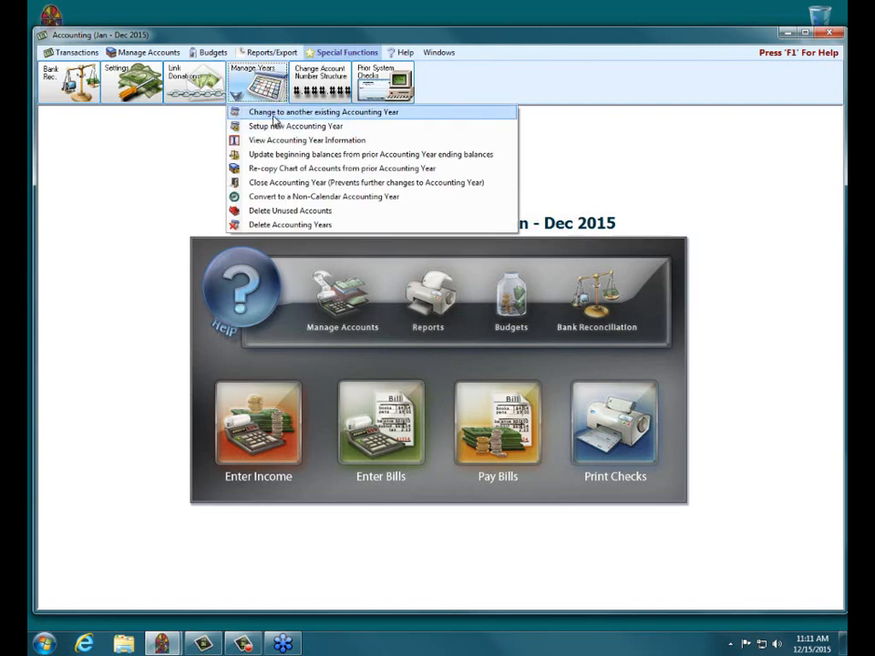
pyautogui.click(273, 114)
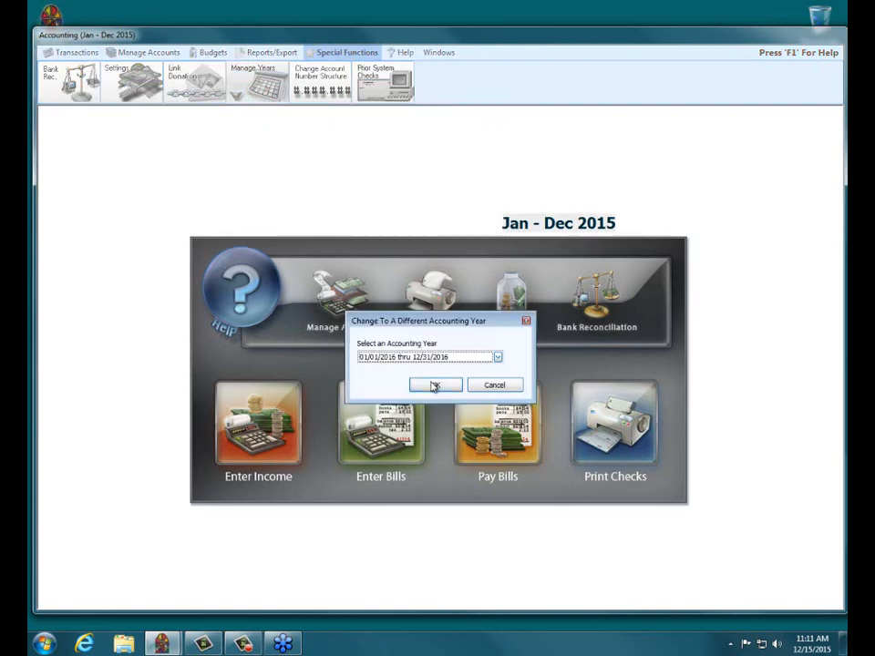
pyautogui.click(433, 385)
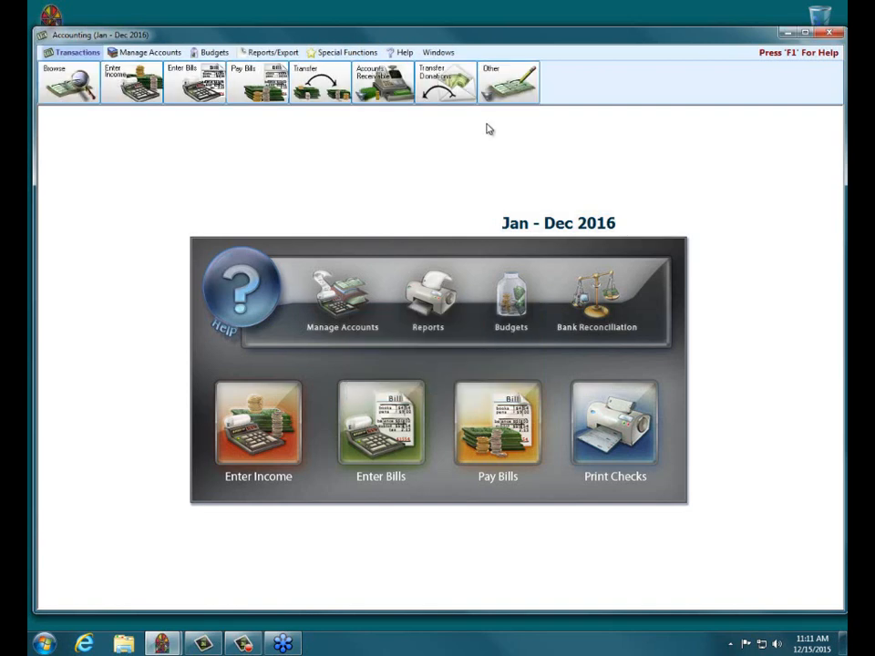
# Open the account budgets full size, mark Wedding Income (4.10.210) as budgeted and give it an annual budget of 1,200
pyautogui.click(210, 52)
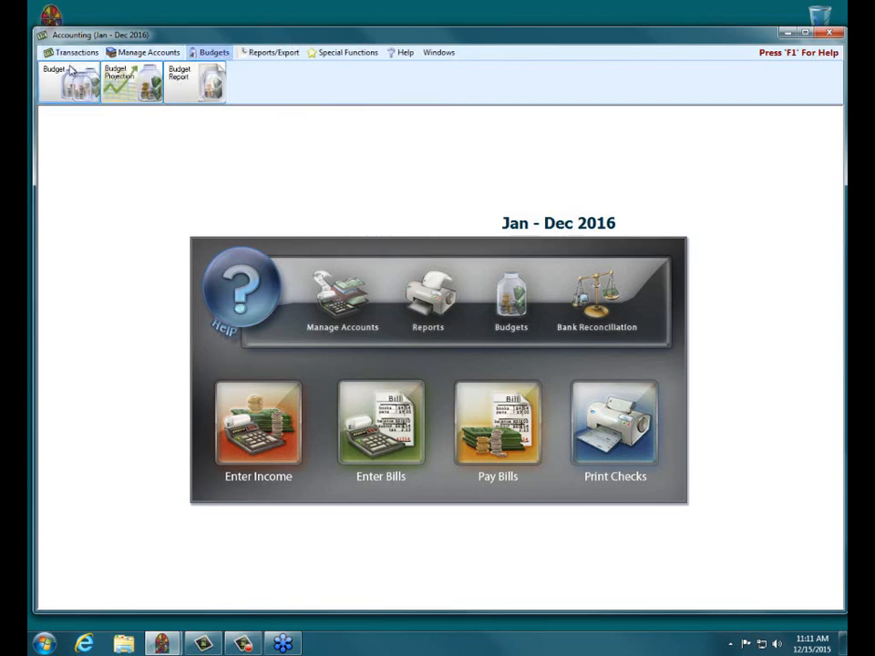
pyautogui.click(71, 71)
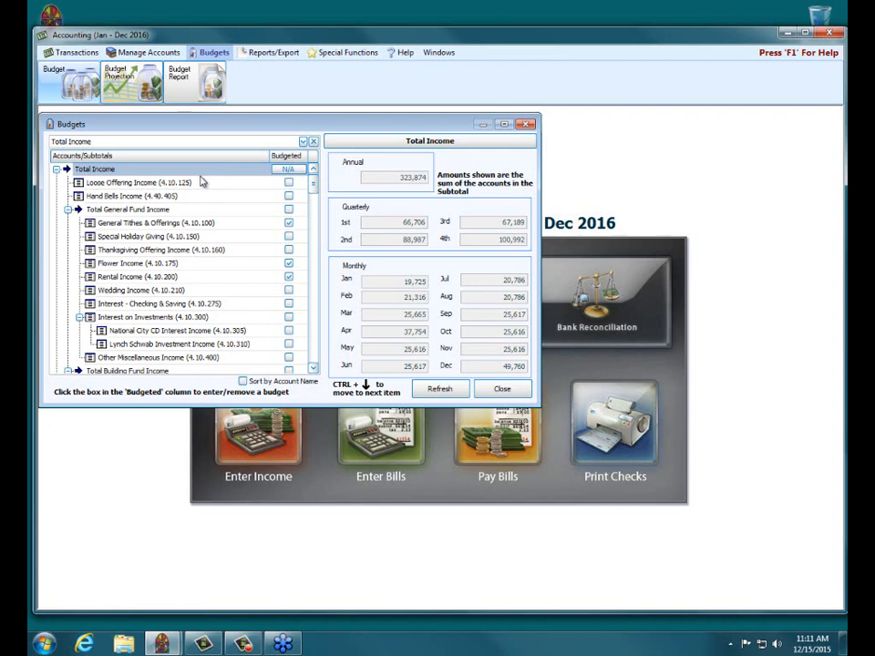
pyautogui.click(502, 124)
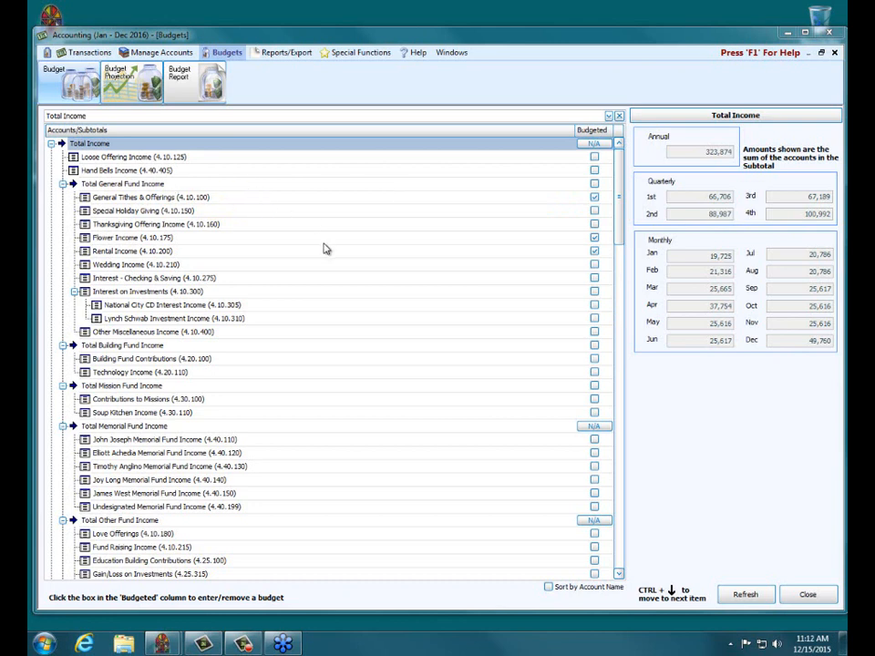
pyautogui.click(156, 277)
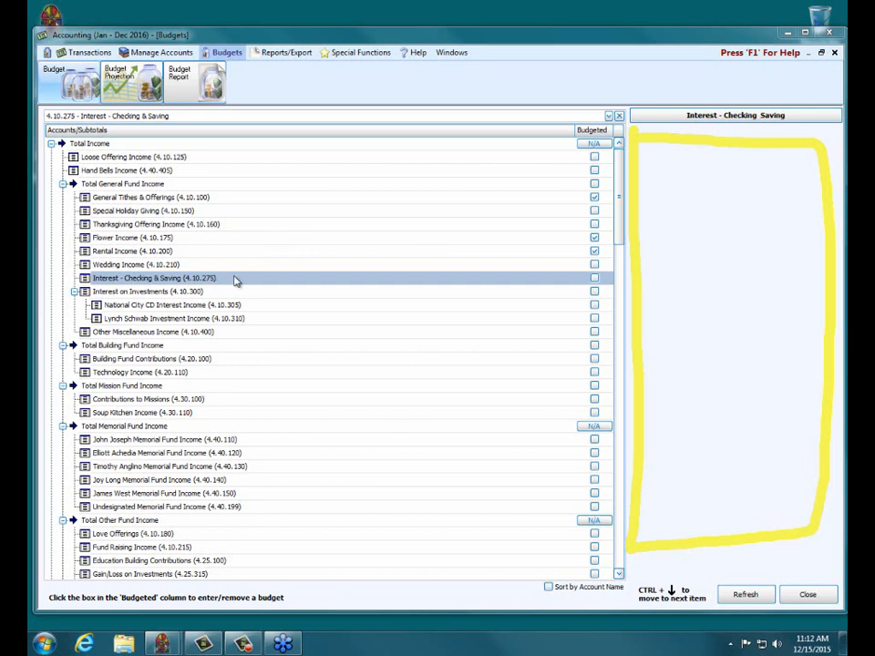
pyautogui.click(594, 265)
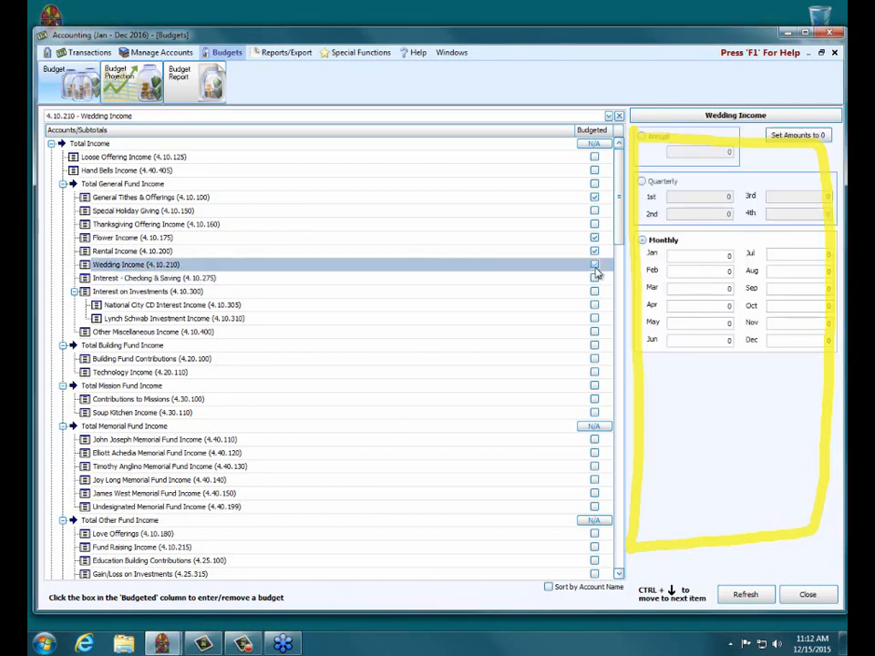
pyautogui.click(594, 264)
pyautogui.moveTo(729, 152); pyautogui.dragTo(714, 153)
pyautogui.click(660, 136)
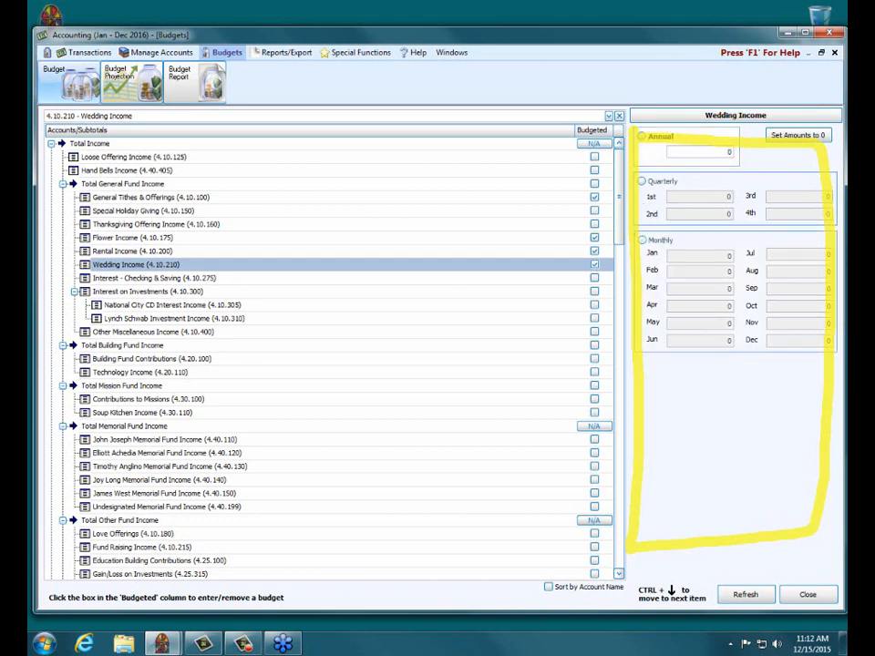
pyautogui.click(696, 150)
pyautogui.write('1200')
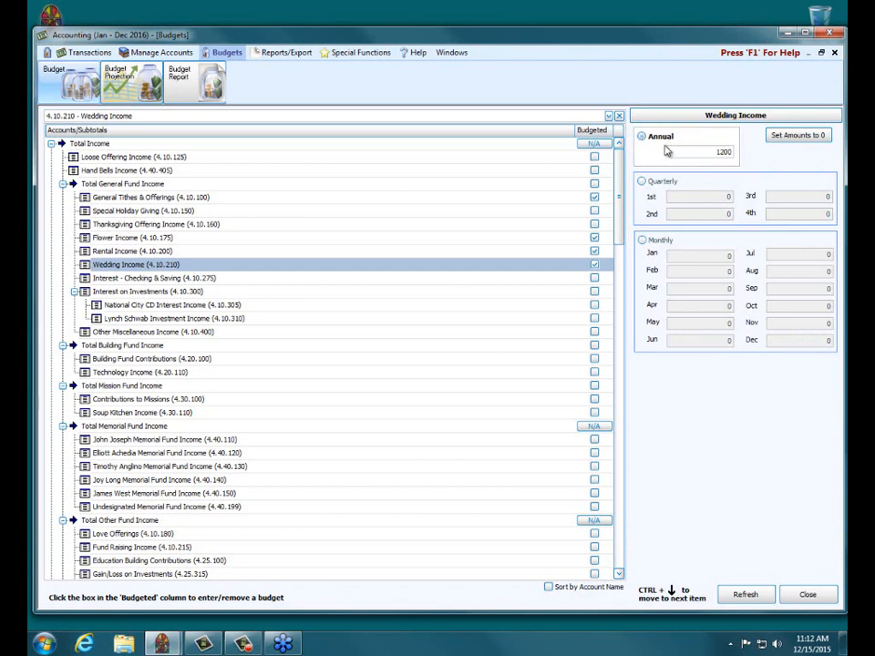
pyautogui.click(658, 137)
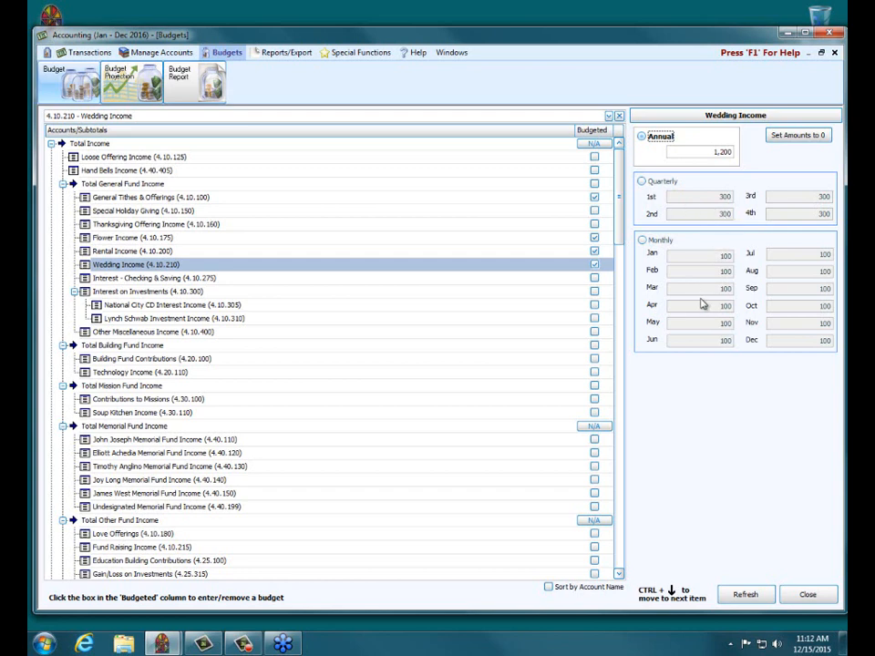
pyautogui.click(383, 278)
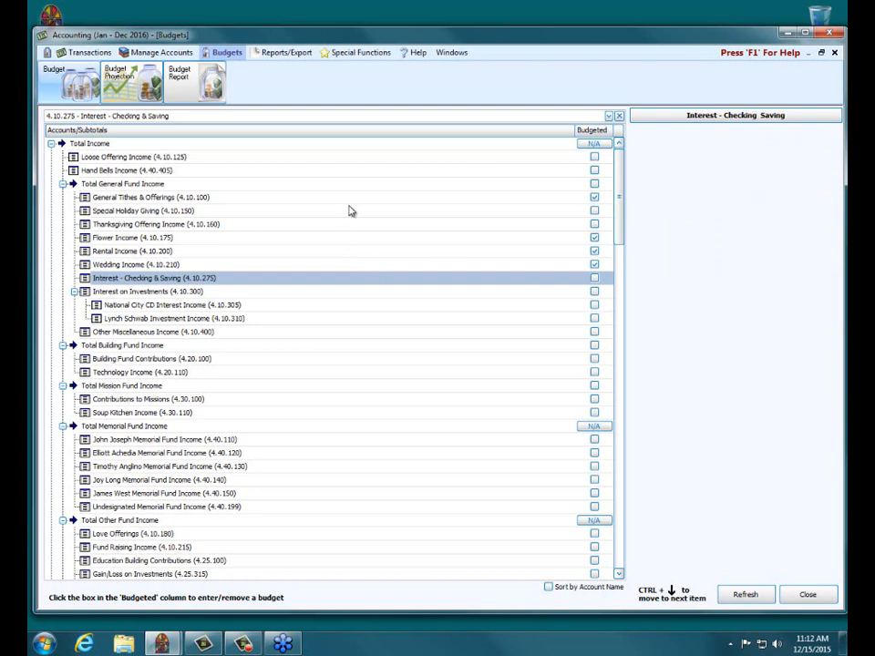
# Look up the budget of Flower Income (4.10.175) through the account search, and close the budgets
pyautogui.moveTo(167, 116); pyautogui.dragTo(34, 110)
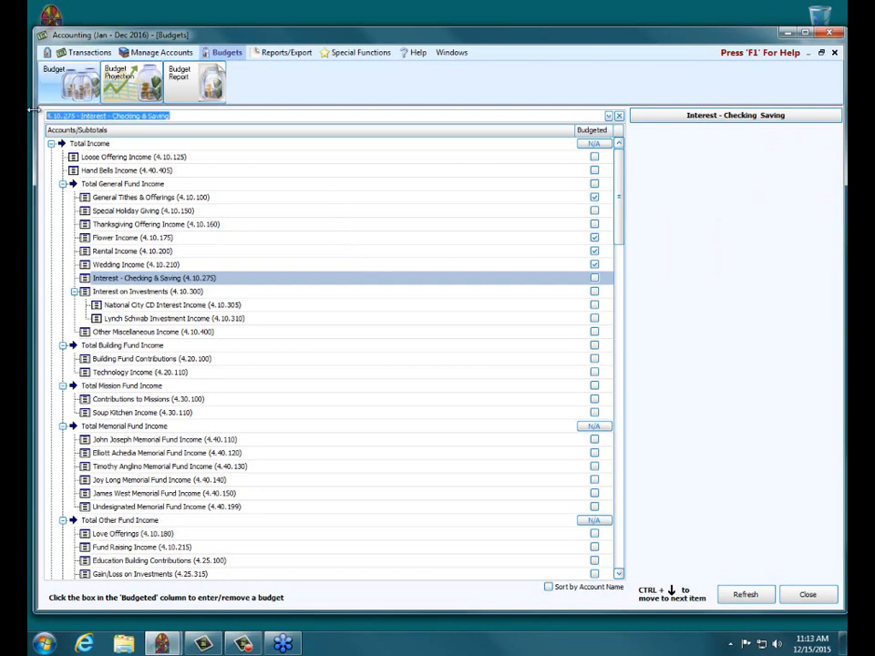
pyautogui.write('4')
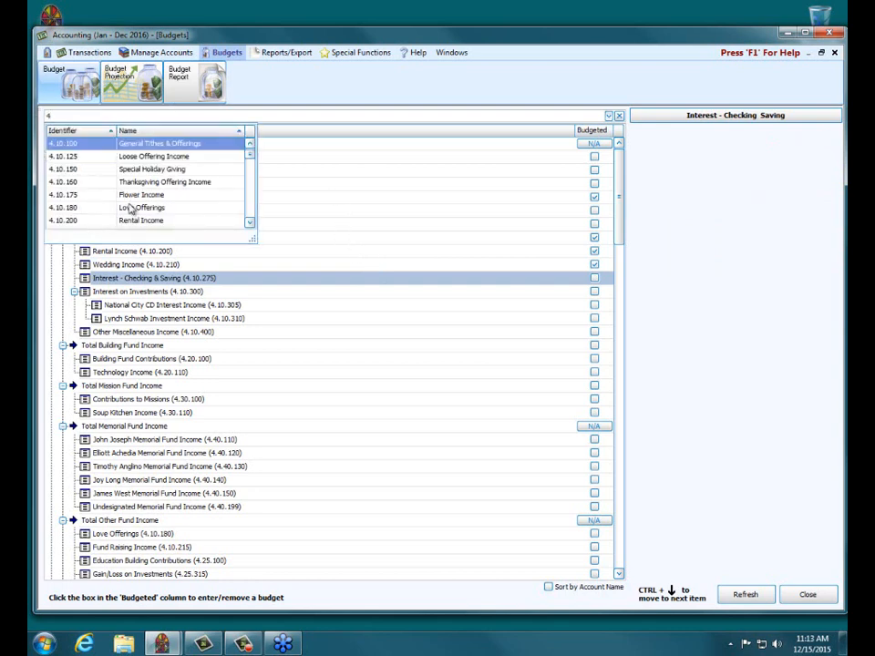
pyautogui.click(137, 199)
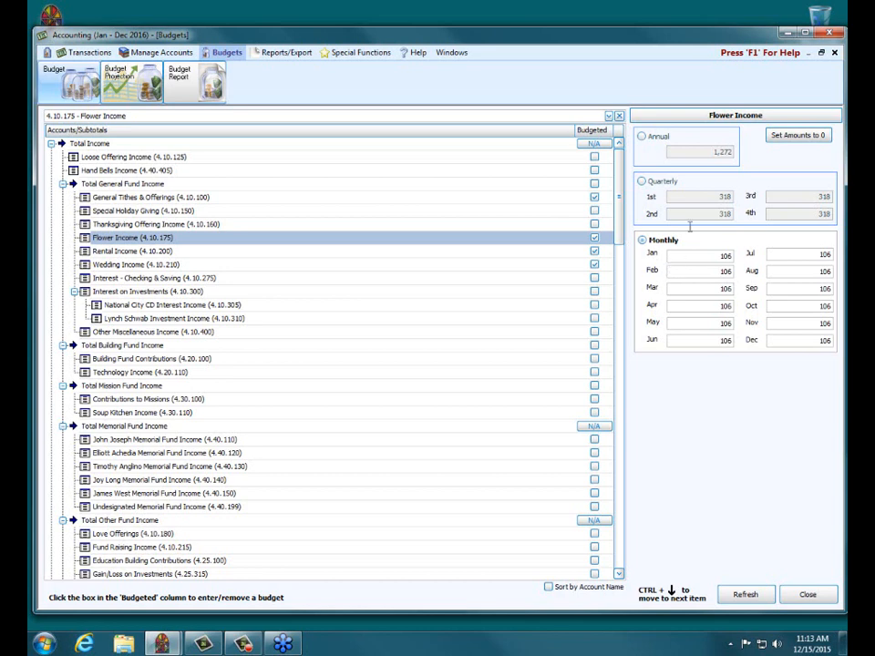
pyautogui.click(832, 52)
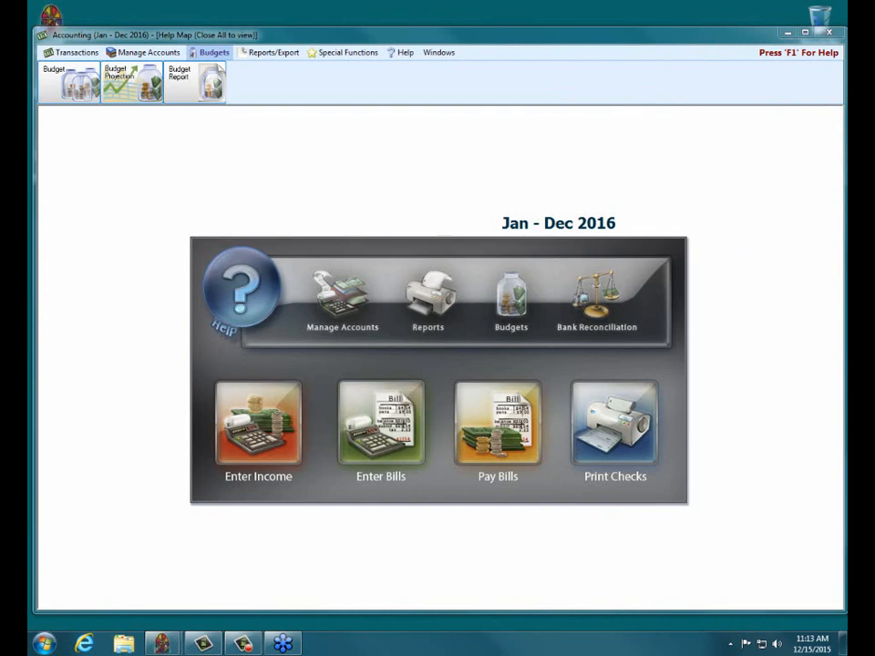
pyautogui.moveTo(107, 56)
pyautogui.mouseDown()
pyautogui.moveTo(178, 82)
pyautogui.moveTo(112, 112)
pyautogui.moveTo(102, 64)
pyautogui.mouseUp()
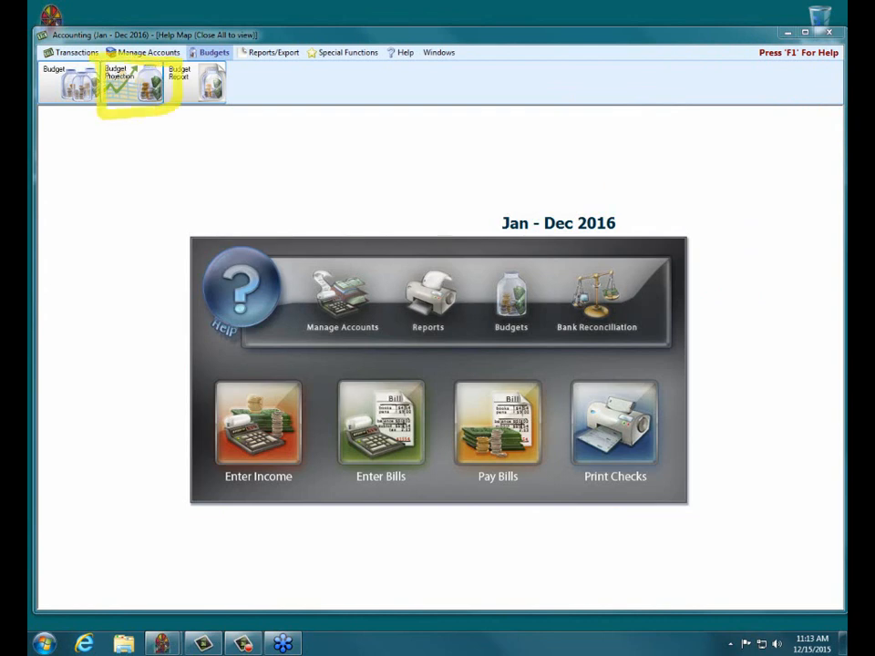
pyautogui.moveTo(137, 251)
pyautogui.mouseDown()
pyautogui.moveTo(128, 116)
pyautogui.moveTo(156, 147)
pyautogui.moveTo(80, 162)
pyautogui.mouseUp()
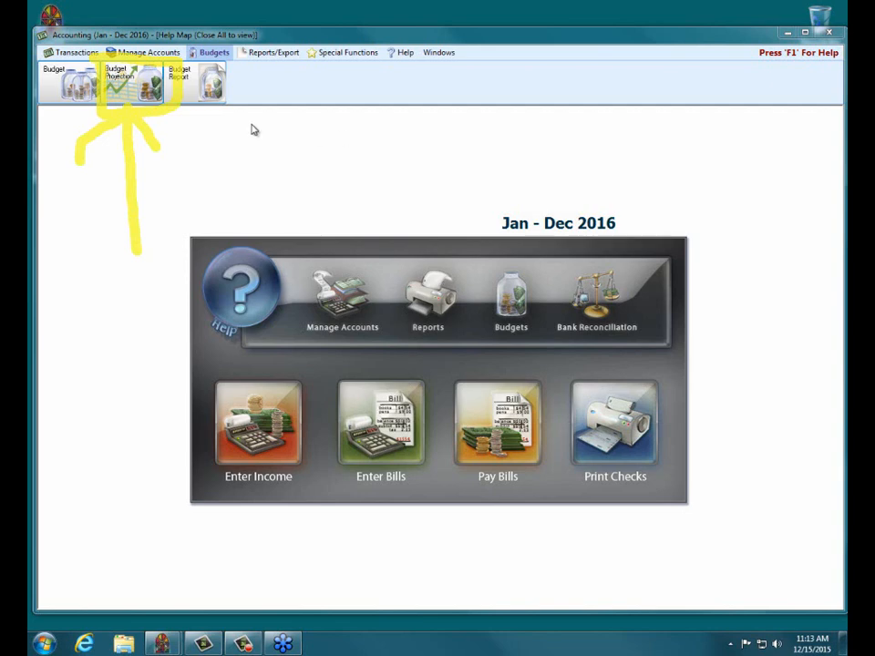
# Open Budget Projection, accept the exclusive access notice, and enlarge and reposition its window to show more accounts
pyautogui.click(128, 73)
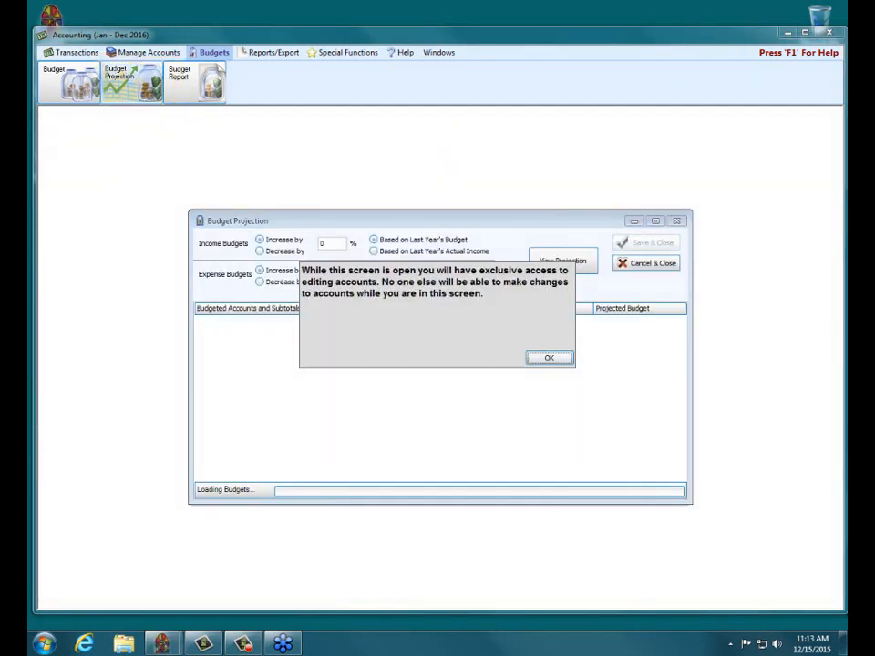
pyautogui.click(564, 357)
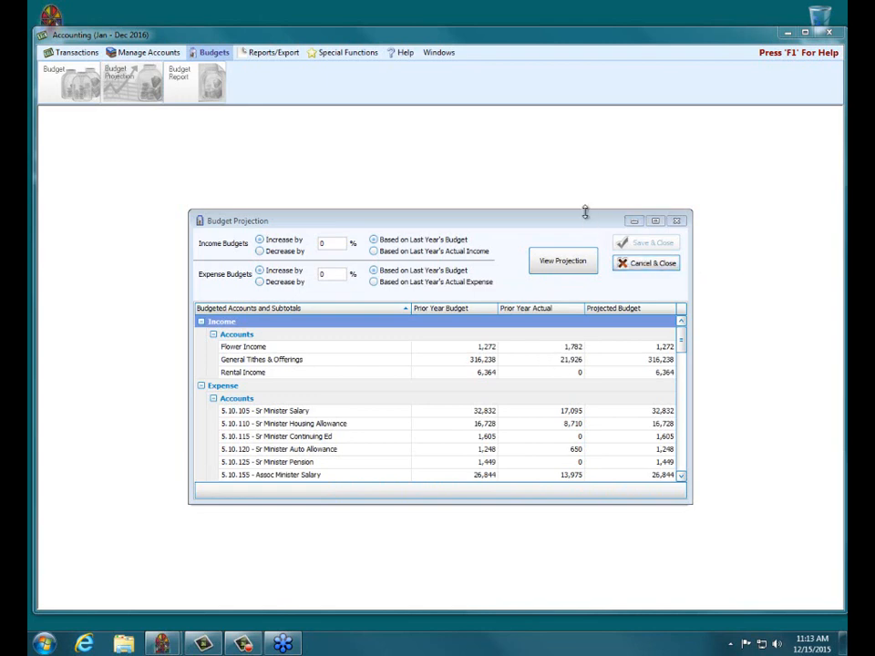
pyautogui.moveTo(584, 211); pyautogui.dragTo(583, 146)
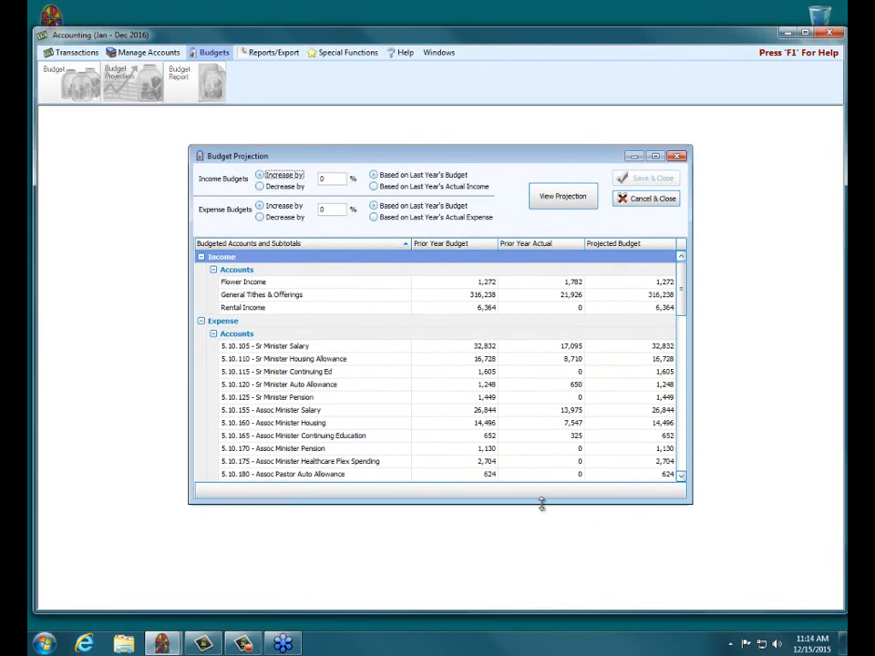
pyautogui.moveTo(543, 504); pyautogui.dragTo(541, 583)
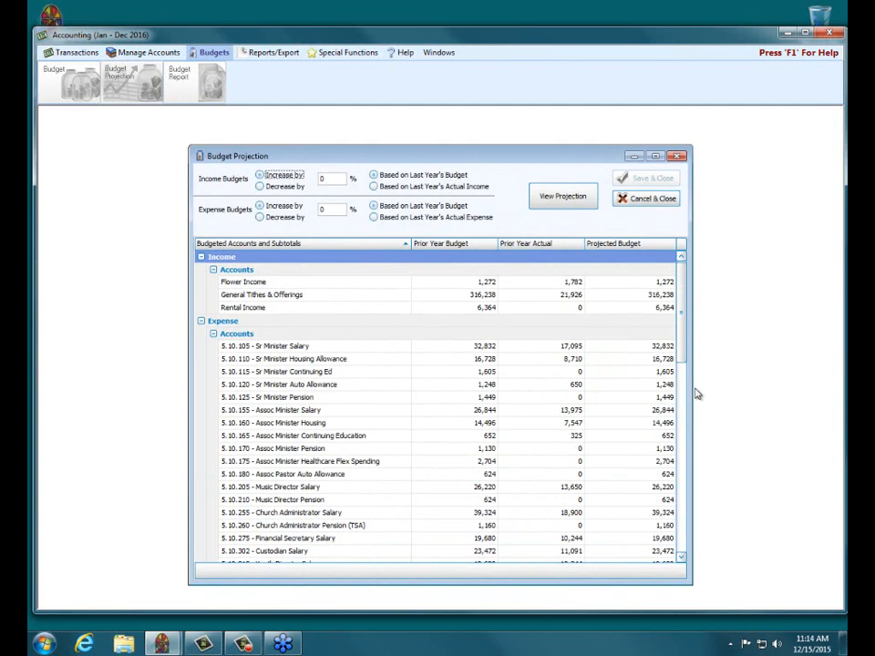
pyautogui.moveTo(692, 387); pyautogui.dragTo(772, 386)
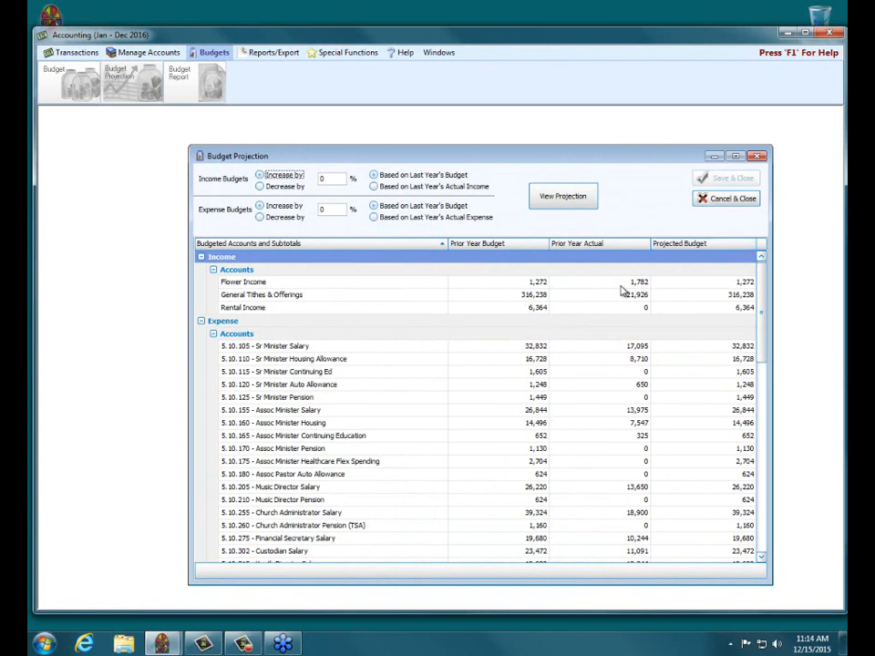
pyautogui.moveTo(429, 161); pyautogui.dragTo(387, 152)
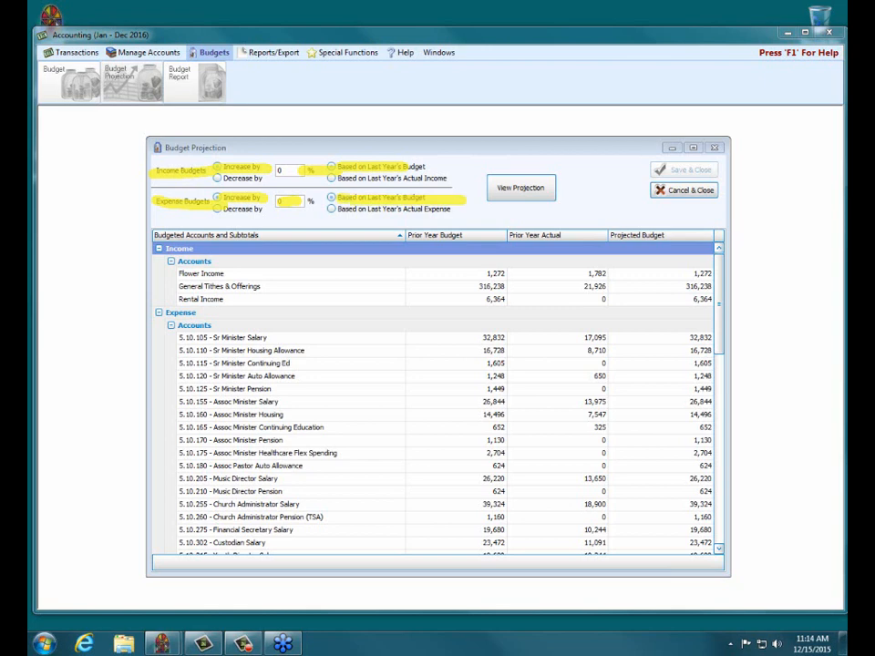
# Set income budgets to increase by 3% based on last year's actual income and expense budgets by 2% based on last year's budget
pyautogui.click(289, 170)
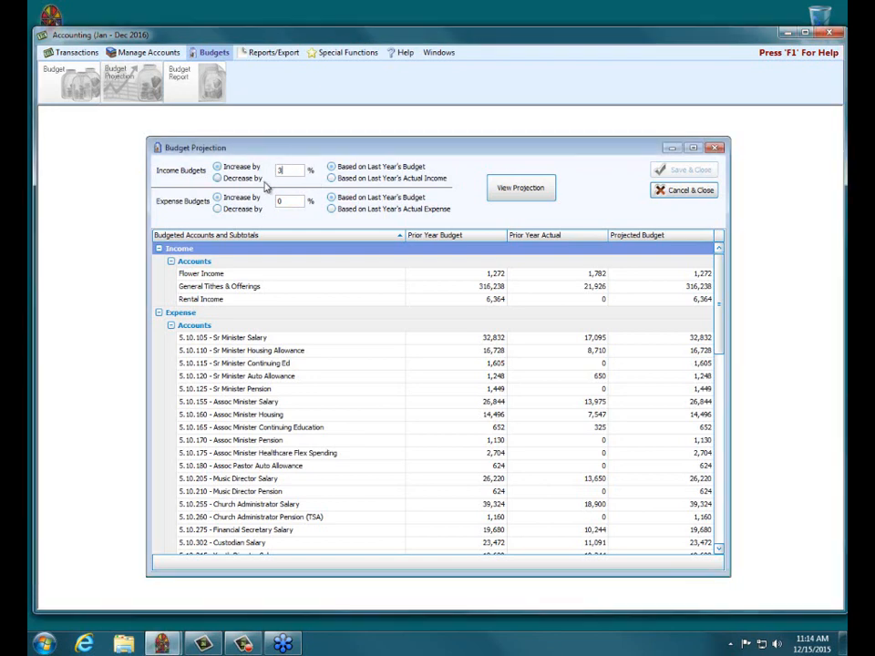
pyautogui.click(343, 177)
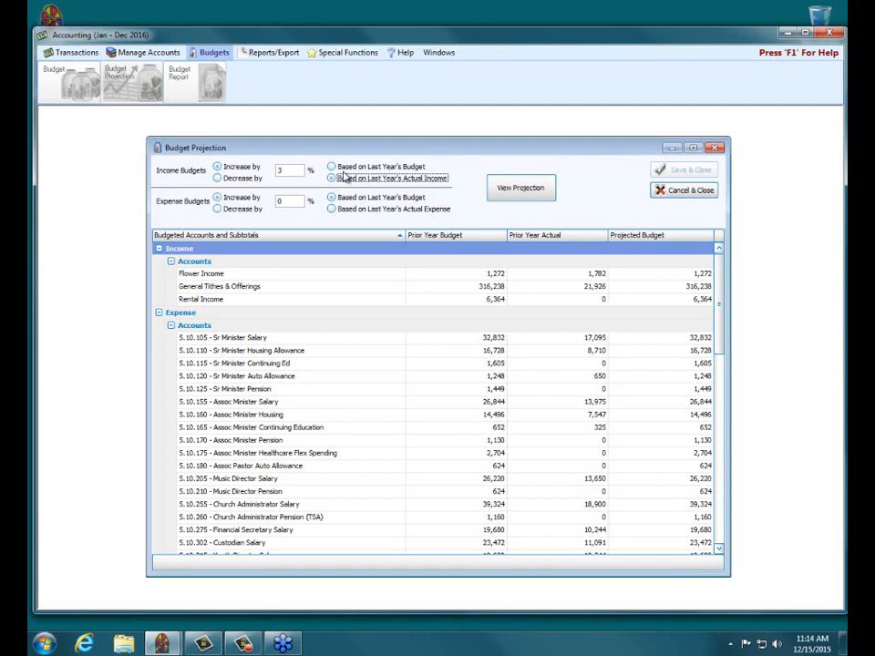
pyautogui.click(281, 202)
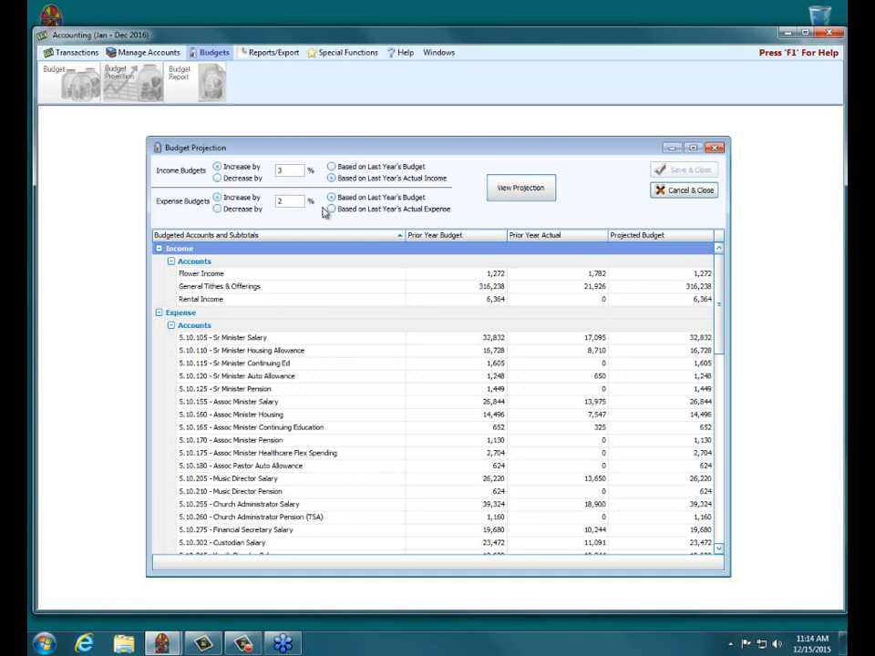
pyautogui.click(331, 198)
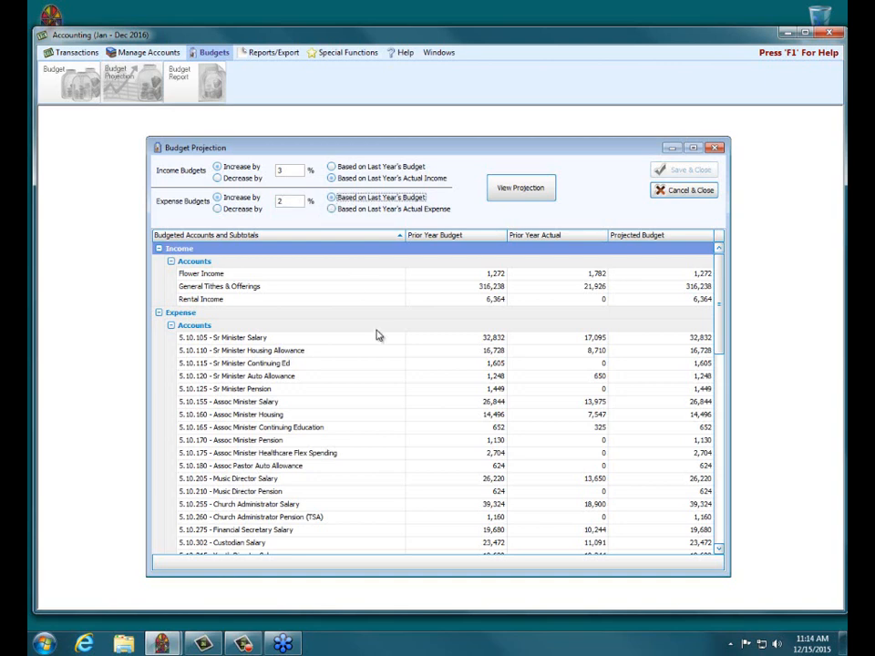
# Calculate the budget projection and save it, overwriting the current budgets with the projected amounts
pyautogui.click(510, 190)
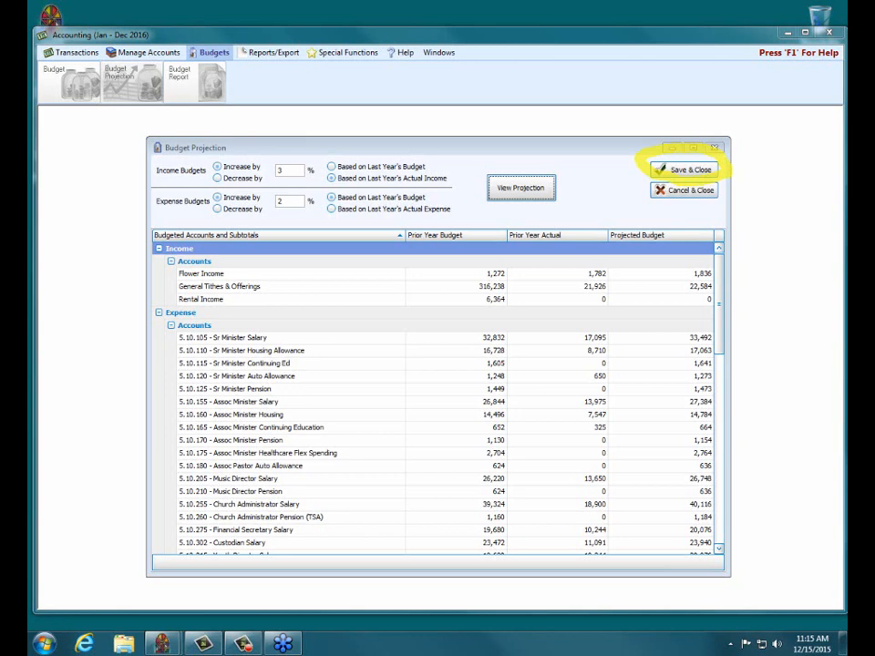
pyautogui.click(690, 170)
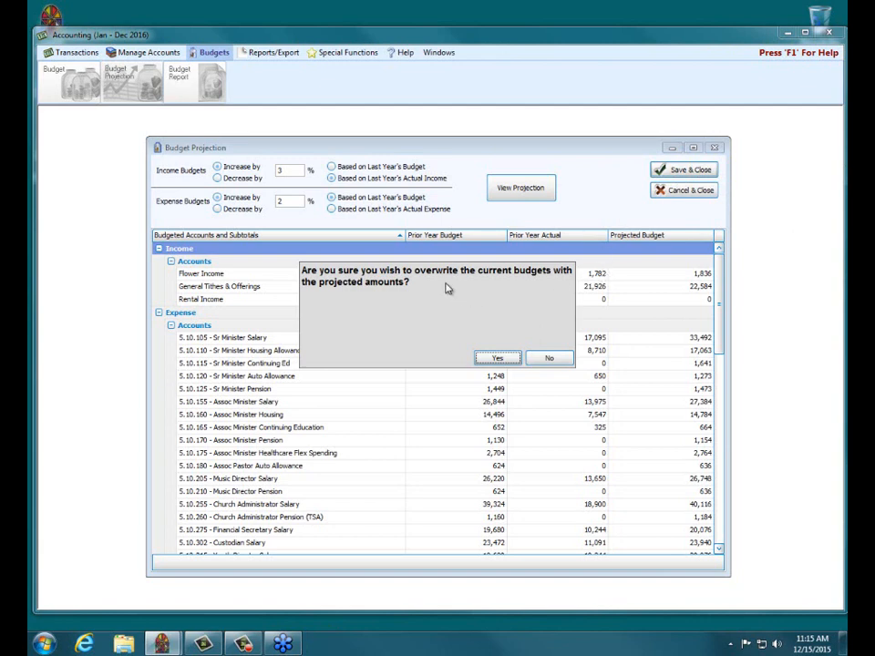
pyautogui.click(490, 358)
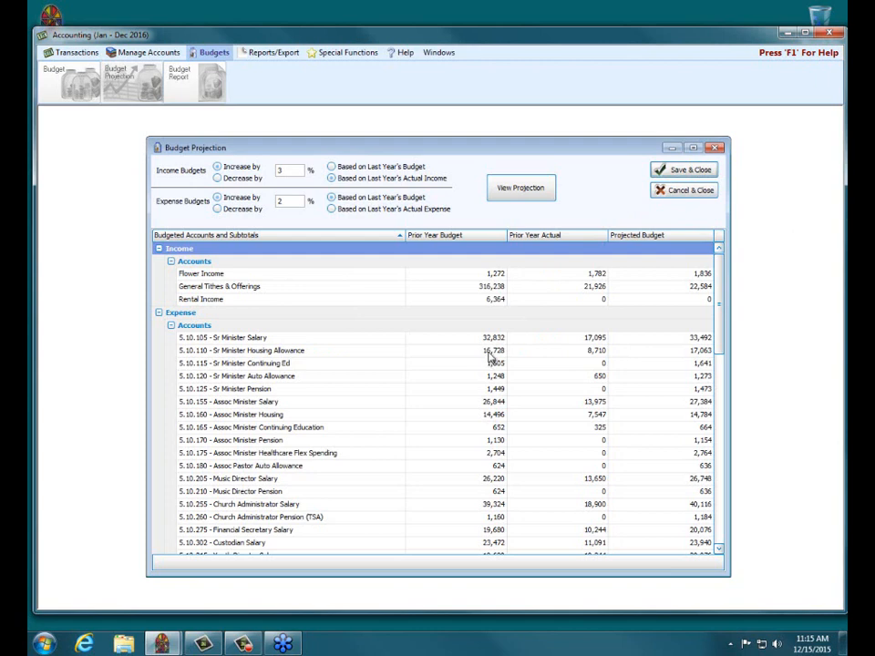
pyautogui.click(521, 186)
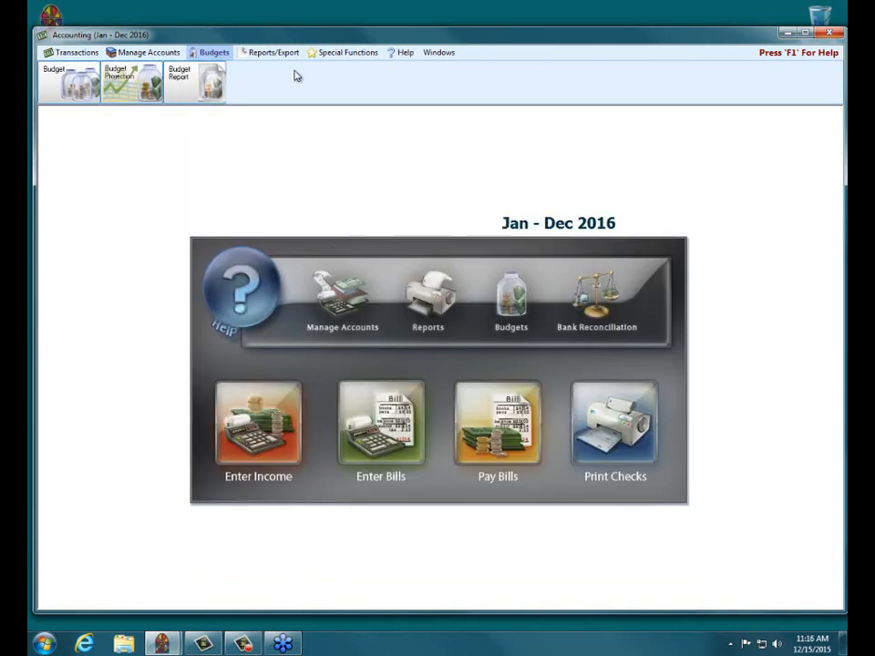
# Check the Total Income amounts in the account budgets, and close them again
pyautogui.click(82, 80)
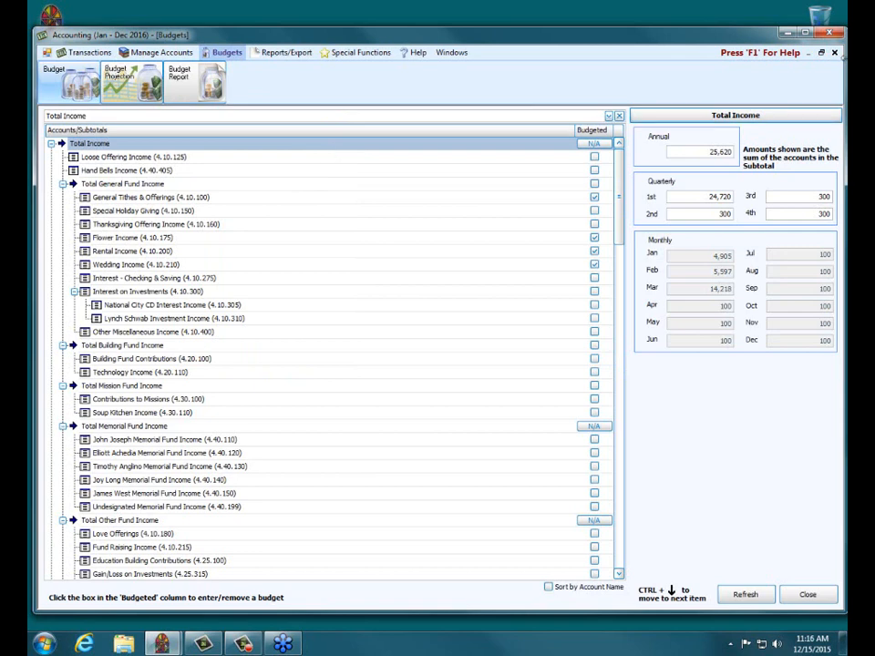
pyautogui.click(834, 54)
# Preview a budget projection with 0% increase based on last year's budgets, and close it without saving
pyautogui.click(115, 75)
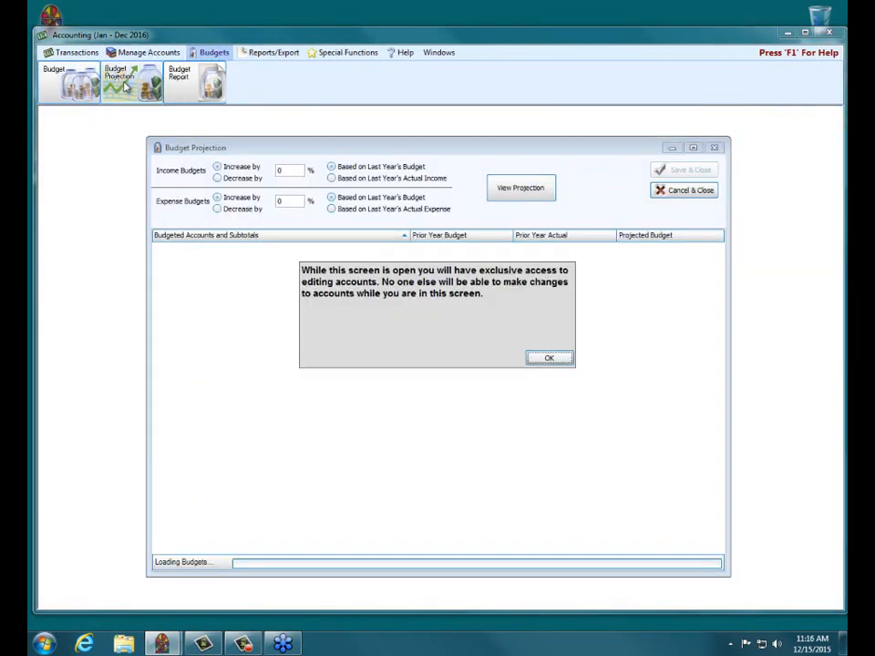
pyautogui.click(547, 357)
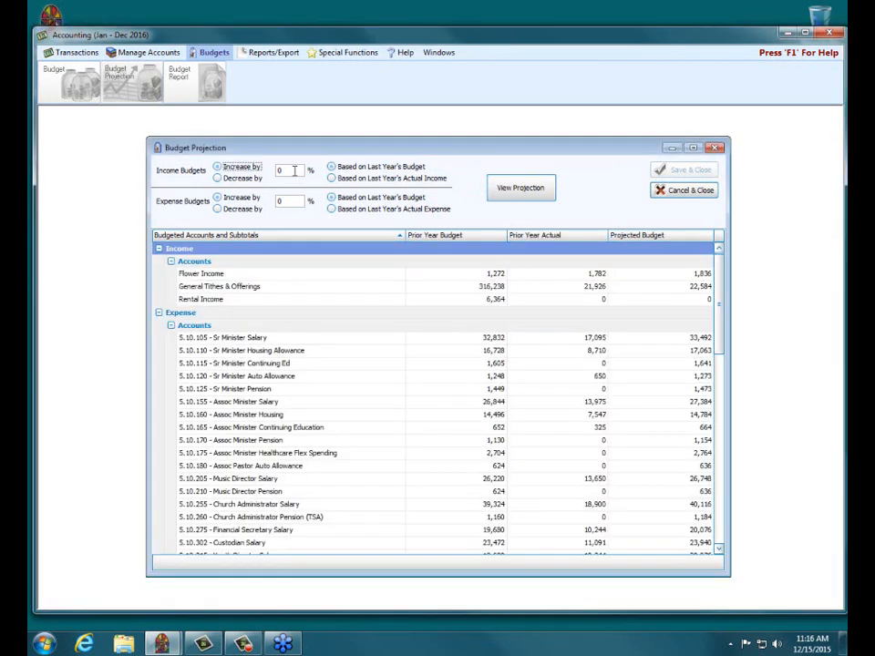
pyautogui.click(294, 170)
pyautogui.write('0')
pyautogui.click(514, 188)
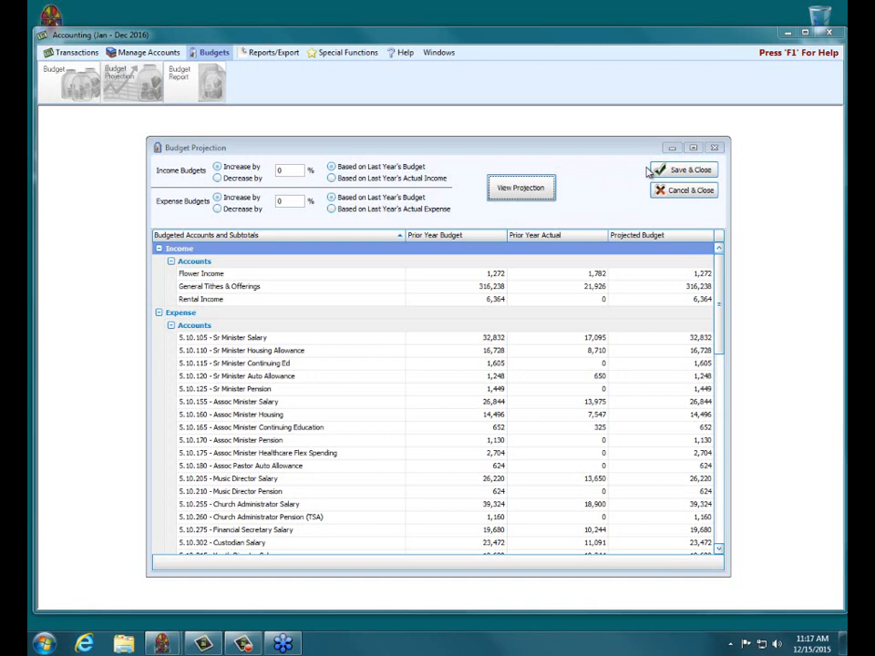
pyautogui.click(708, 189)
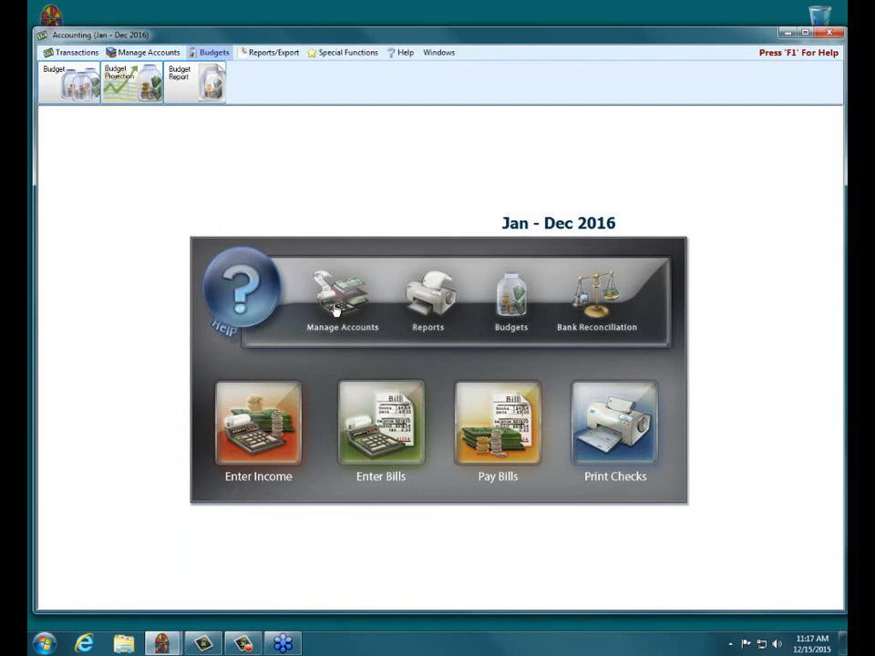
# Review the account numbers before and after renumbering in the chart of accounts, and close the renumbering window without changes
pyautogui.click(345, 52)
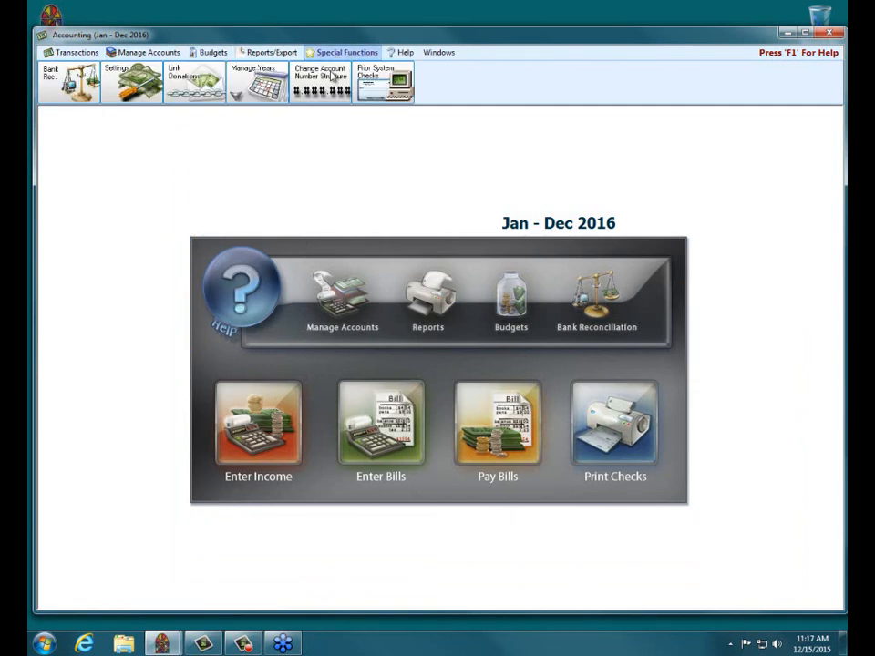
pyautogui.click(335, 76)
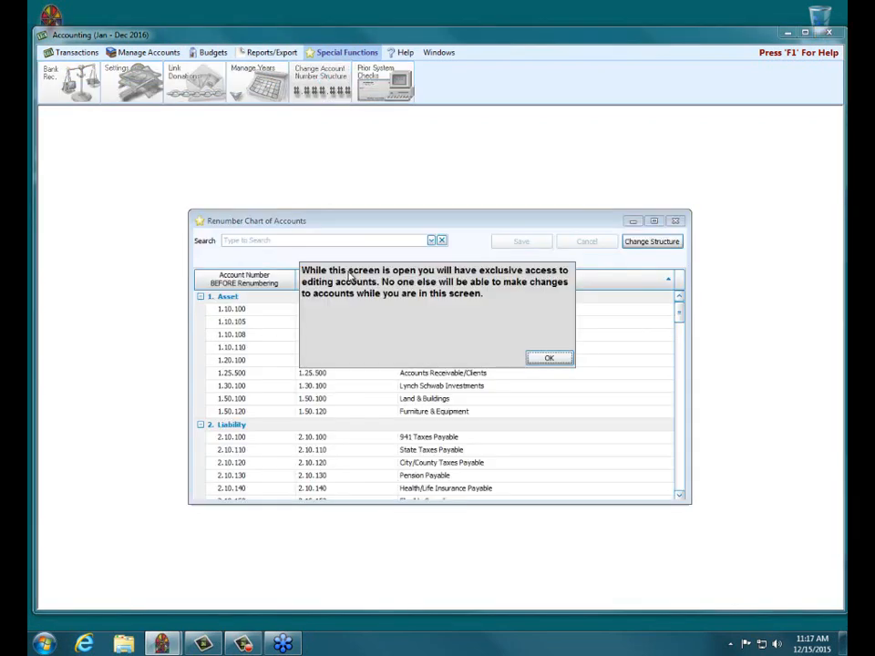
pyautogui.click(550, 357)
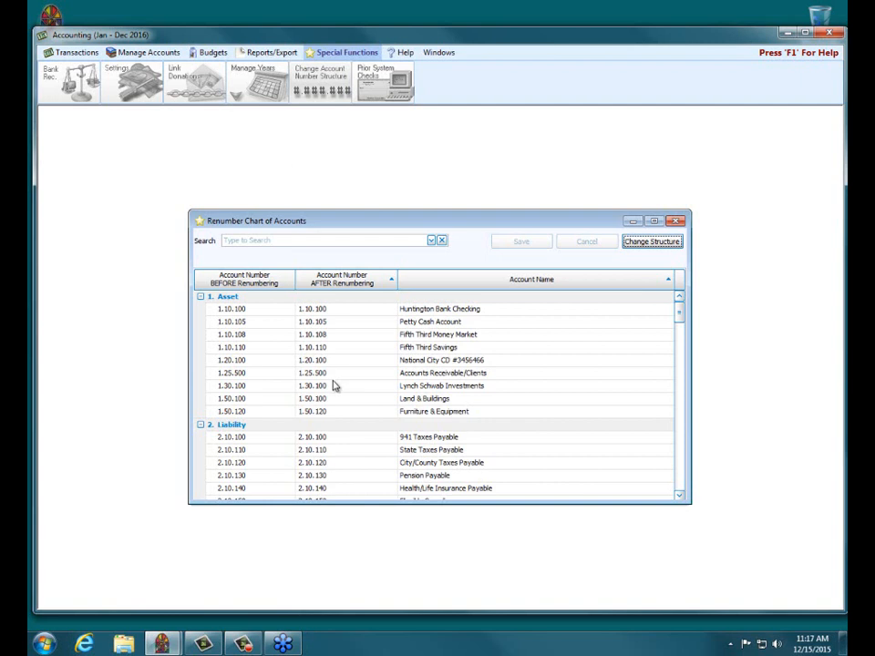
pyautogui.click(675, 221)
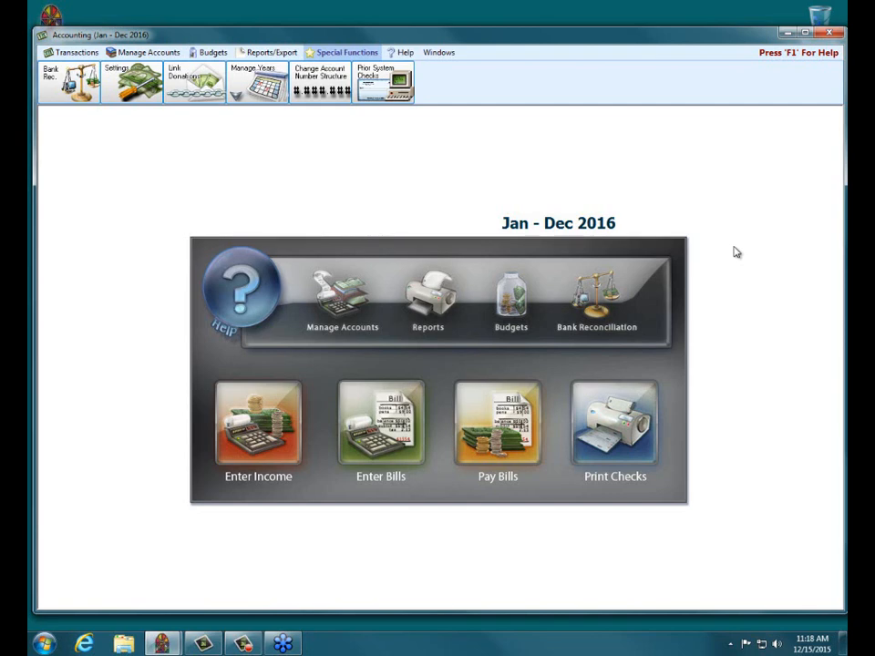
# Look over the Budget Report options for the 2016 accounting year, and close the report without printing it
pyautogui.click(273, 52)
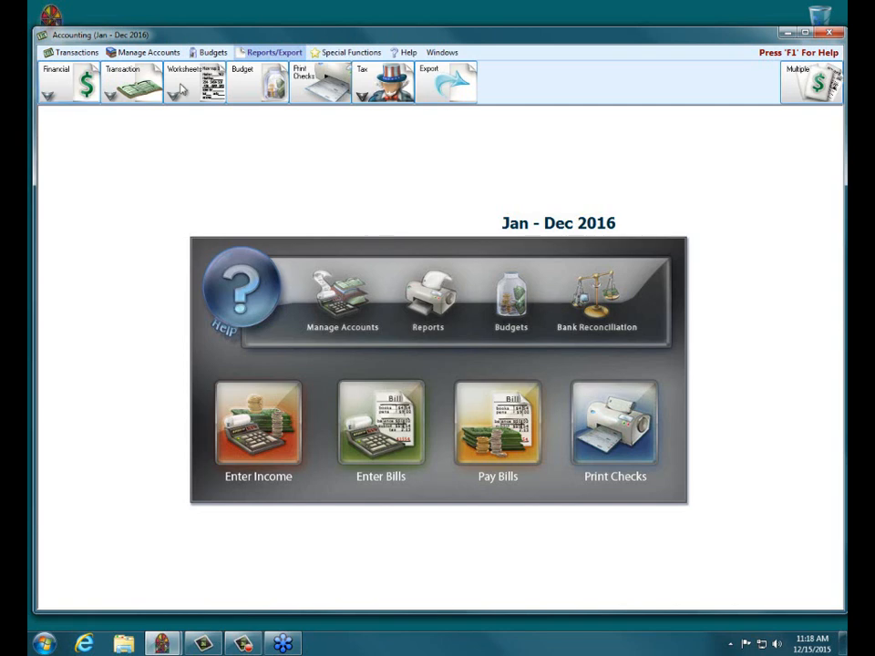
pyautogui.click(239, 85)
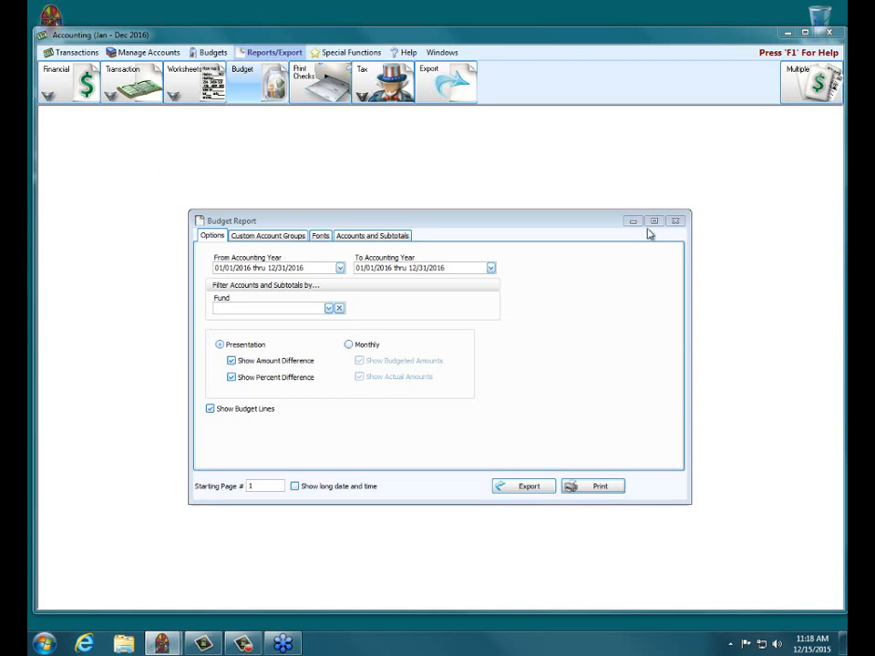
pyautogui.click(674, 221)
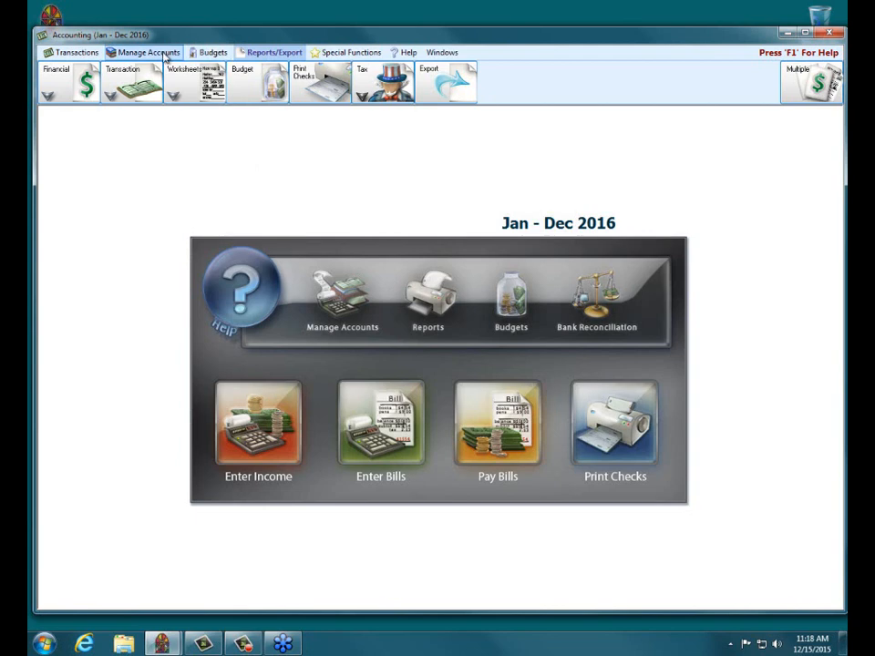
# Compare the prior year budget, prior year actual and projected budget amounts in the Budget Projection, and close it without saving
pyautogui.click(212, 52)
pyautogui.click(128, 80)
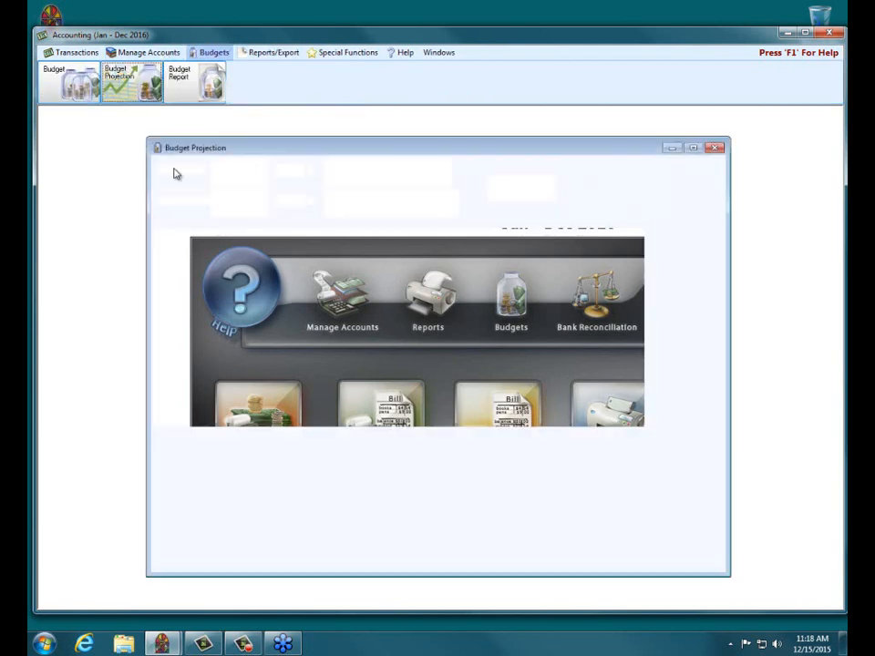
pyautogui.click(539, 360)
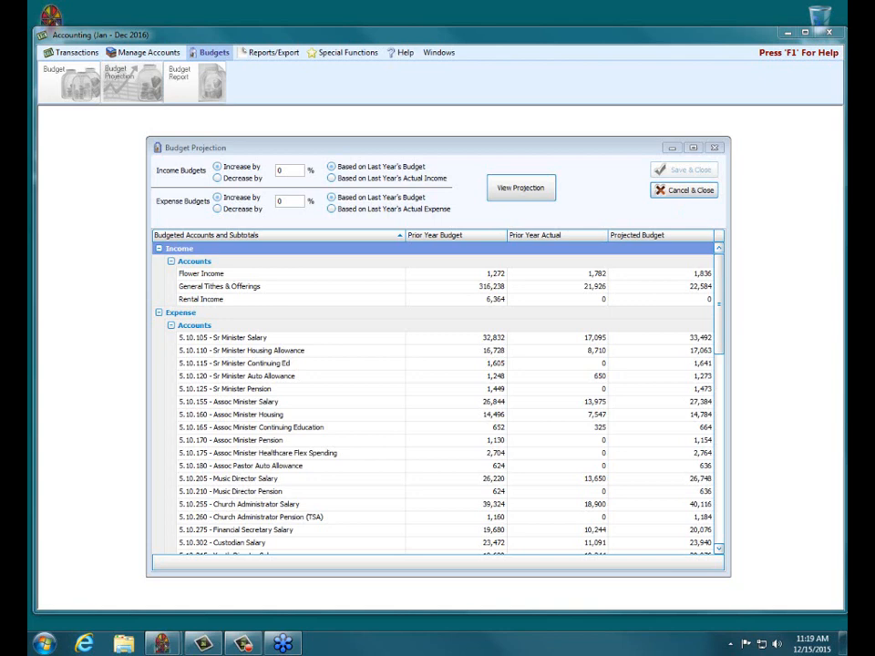
pyautogui.click(713, 147)
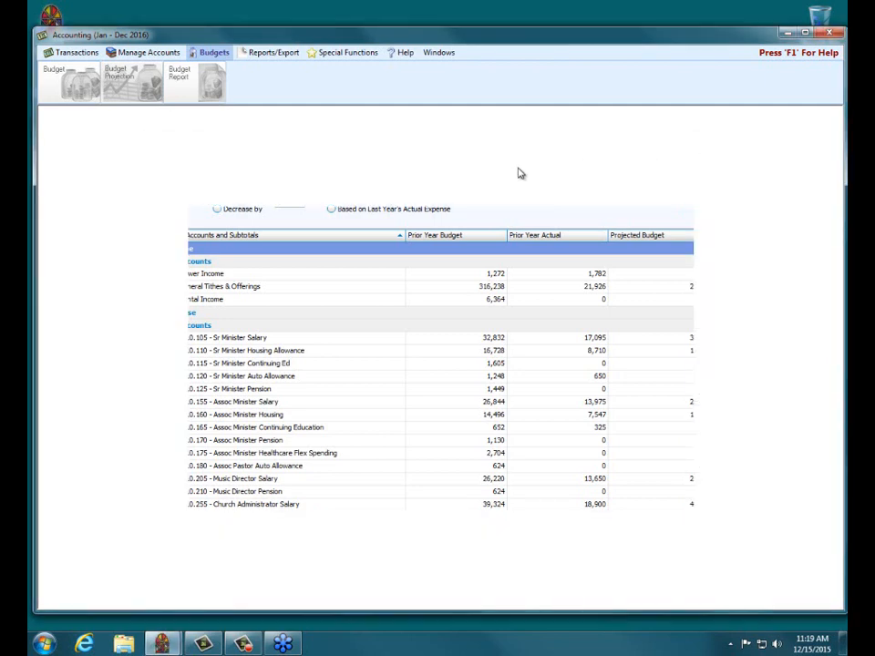
# Review the available functions for managing accounting years, and dismiss the list without choosing one
pyautogui.click(344, 53)
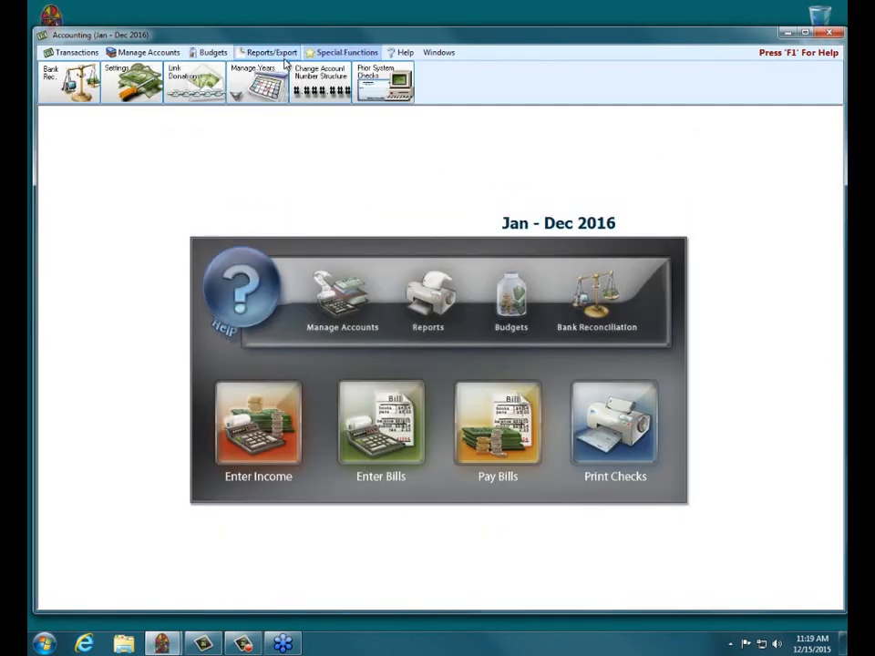
pyautogui.click(258, 82)
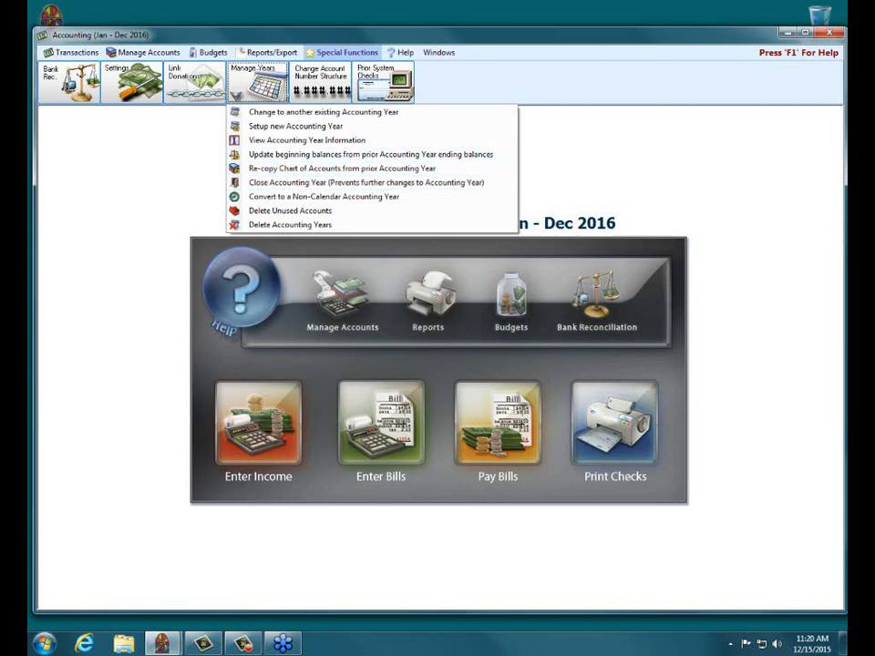
pyautogui.press('Escape')
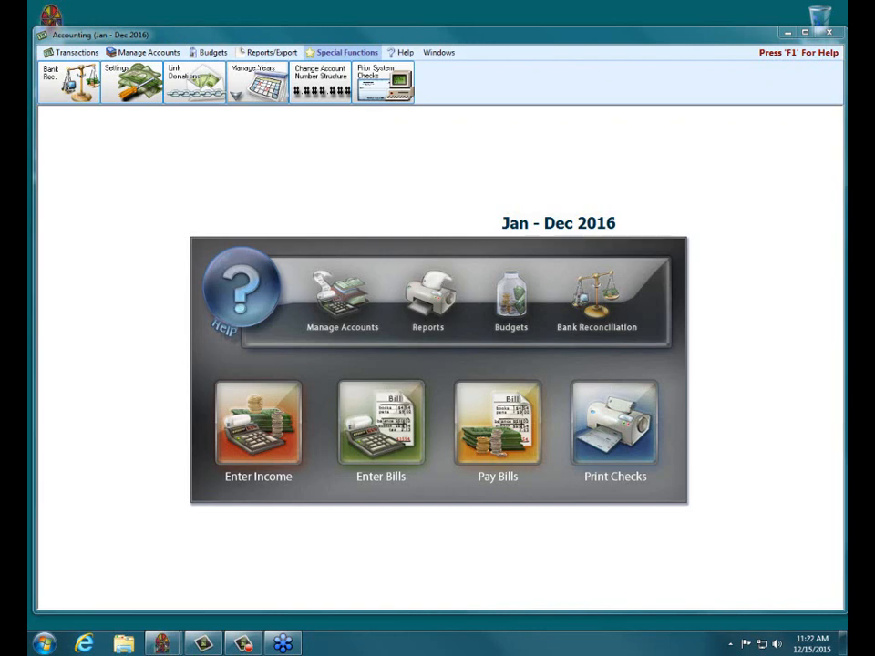
# Exit the Accounting module and return to the main Church Windows launch window
pyautogui.click(455, 347)
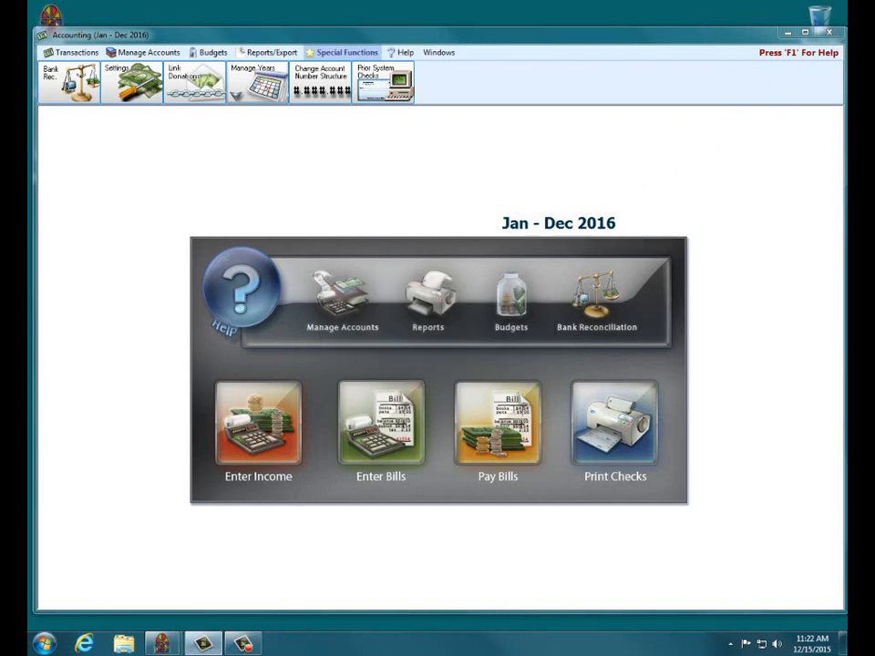
pyautogui.click(828, 32)
pyautogui.click(498, 356)
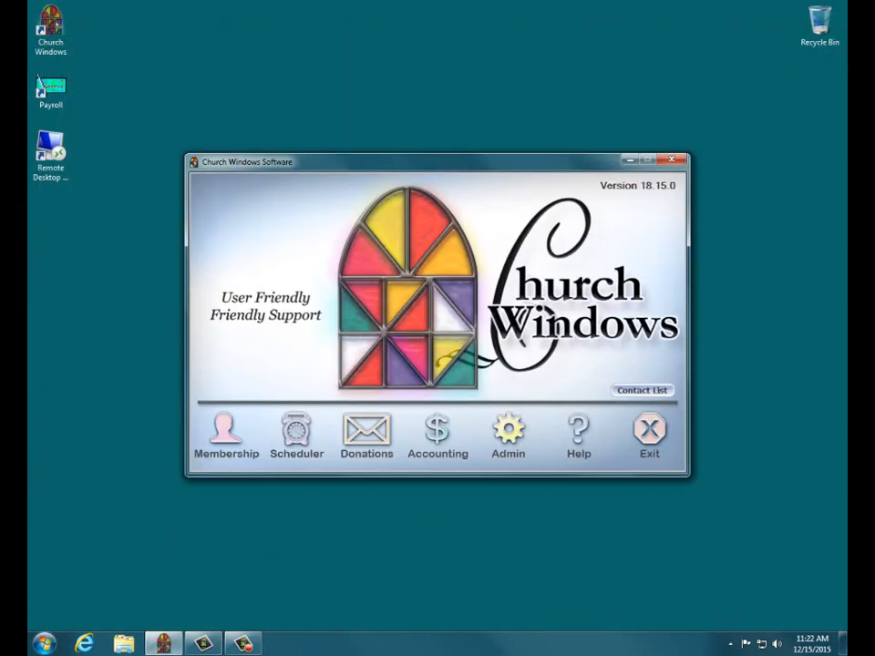